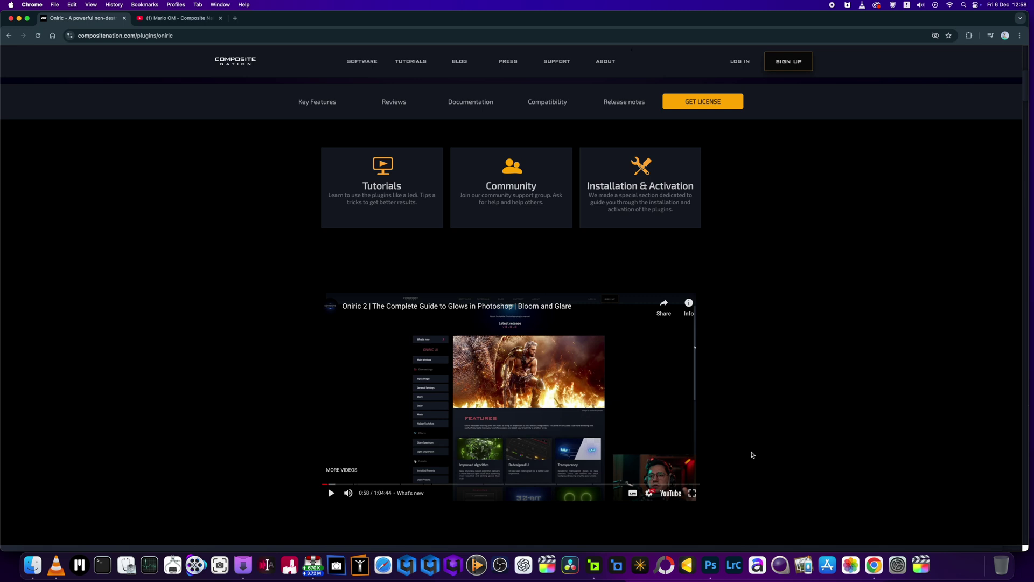
Look over the upper part of the Oniric plugin page, up to its licence and free trial offers
scroll(753, 455, "up", 1)
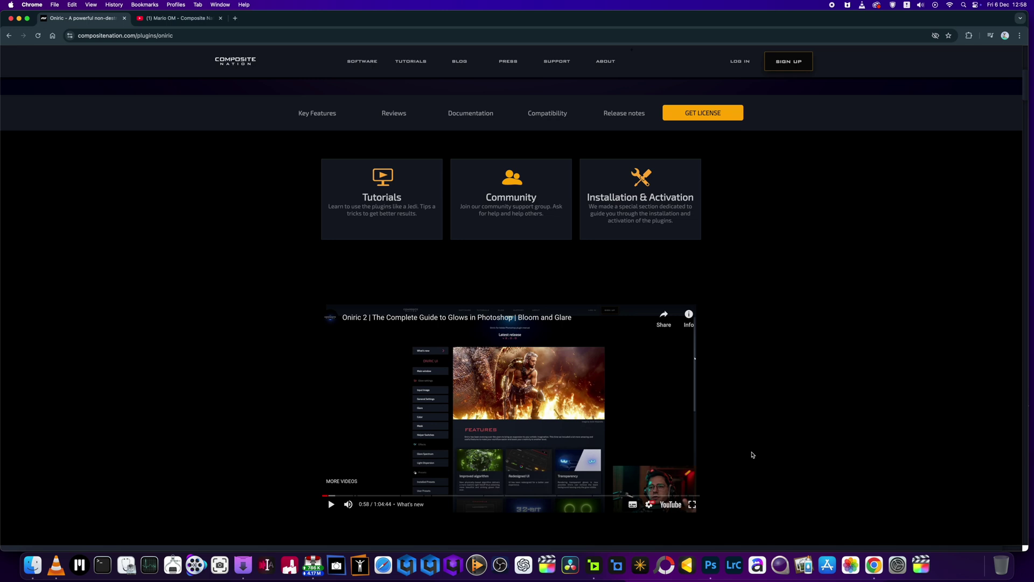
scroll(752, 455, "up", 1)
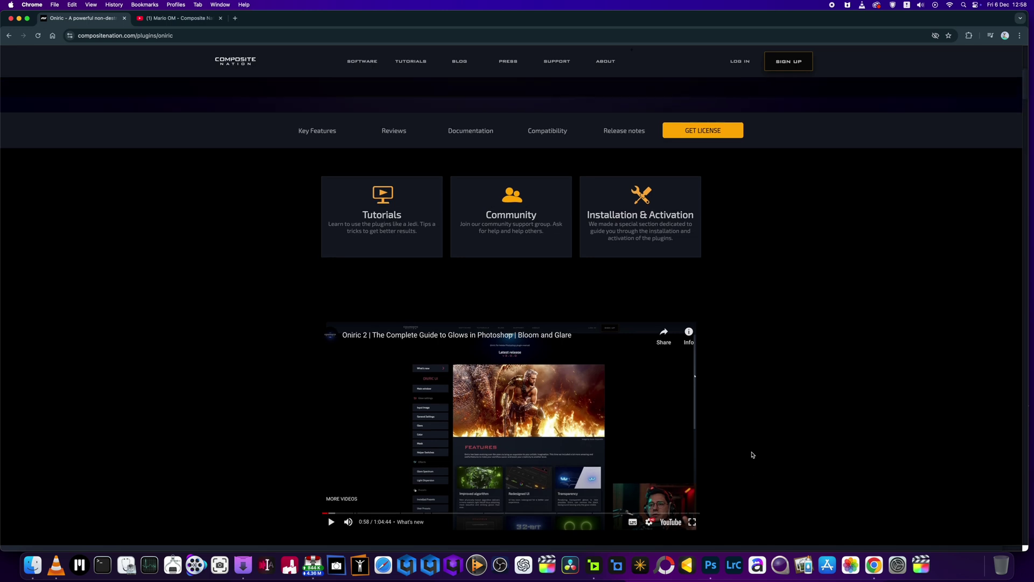
scroll(753, 454, "up", 5)
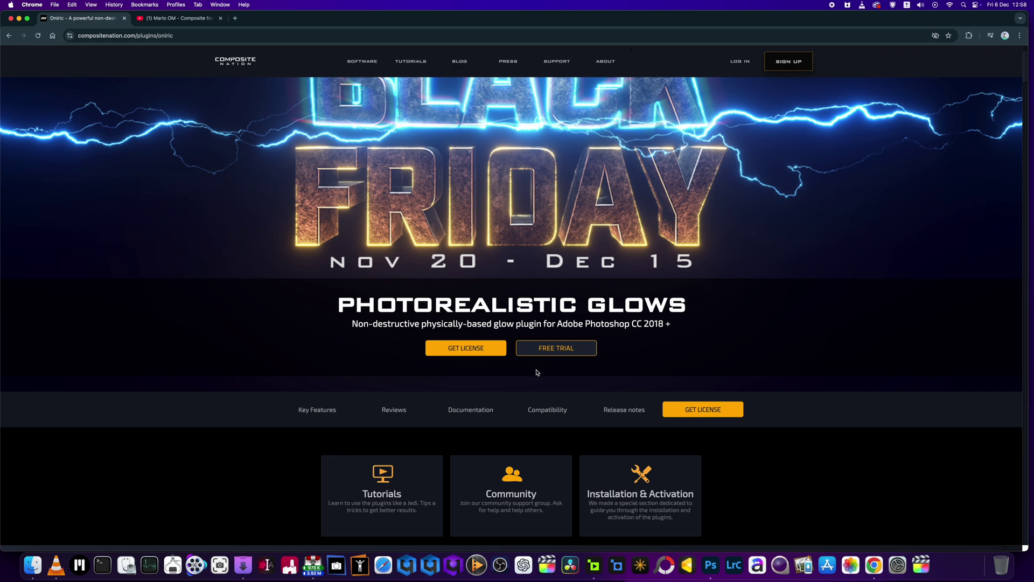
Switch to Photoshop and create a new Oniric glow for the alley image with the armoured figure
left_click(19, 18)
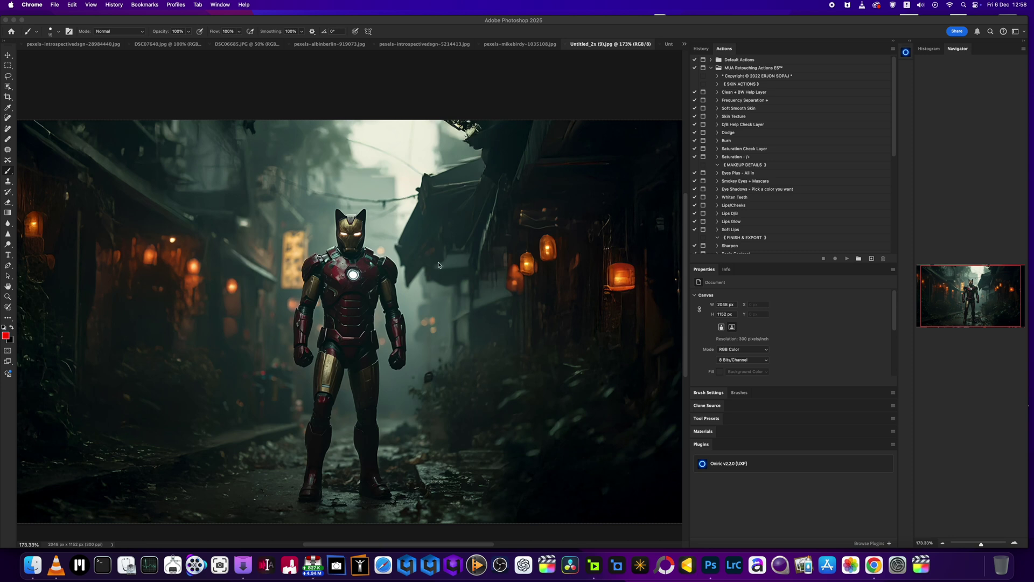
left_click(717, 466)
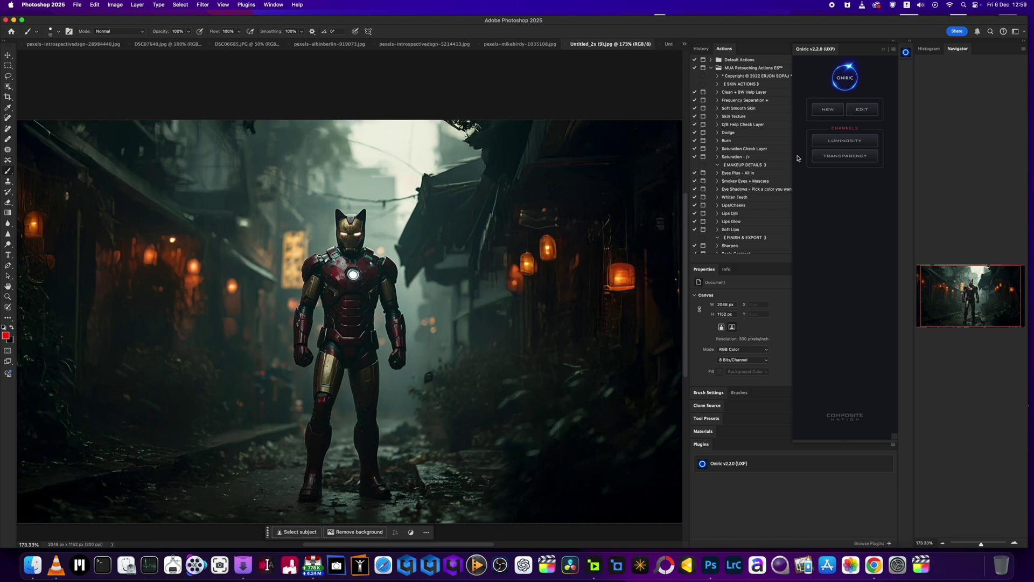
left_click(830, 111)
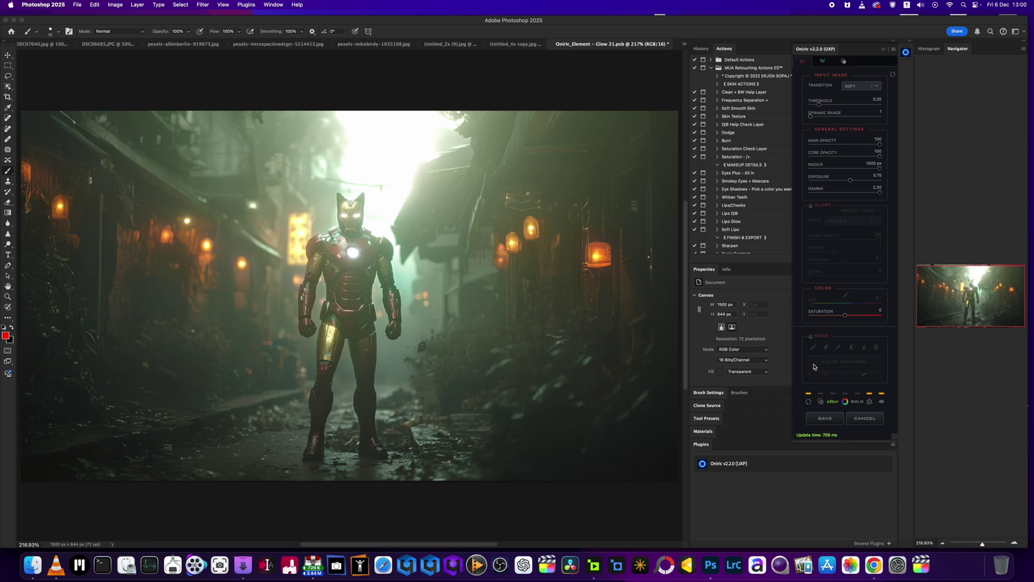
Paint a glow mask over the figure's chest light and both eyes, using a 12 px brush for the eyes, and apply it
left_click(811, 338)
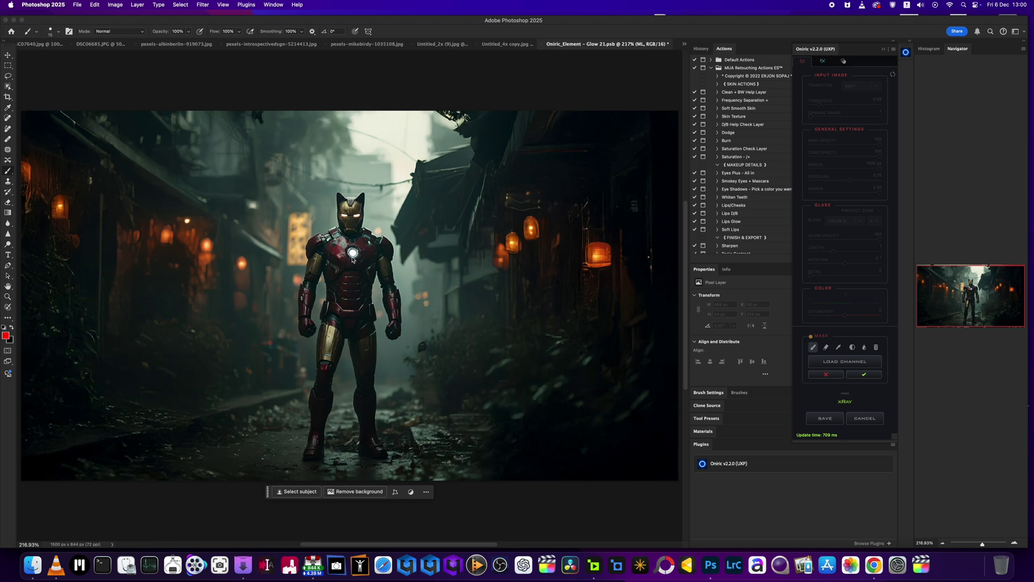
left_click_drag(353, 259, 353, 254)
left_click(51, 31)
left_click_drag(51, 58, 49, 57)
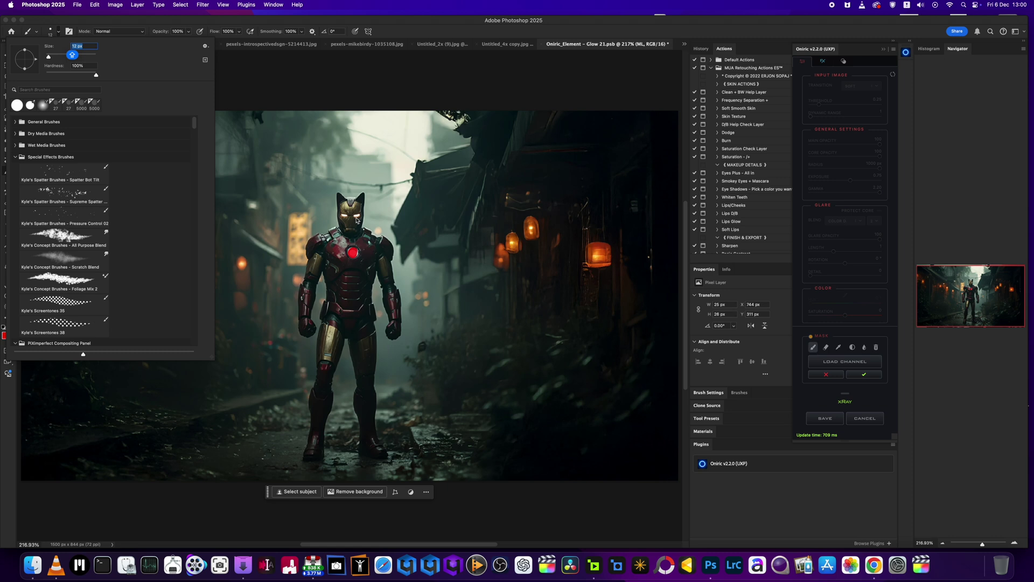
left_click(356, 218)
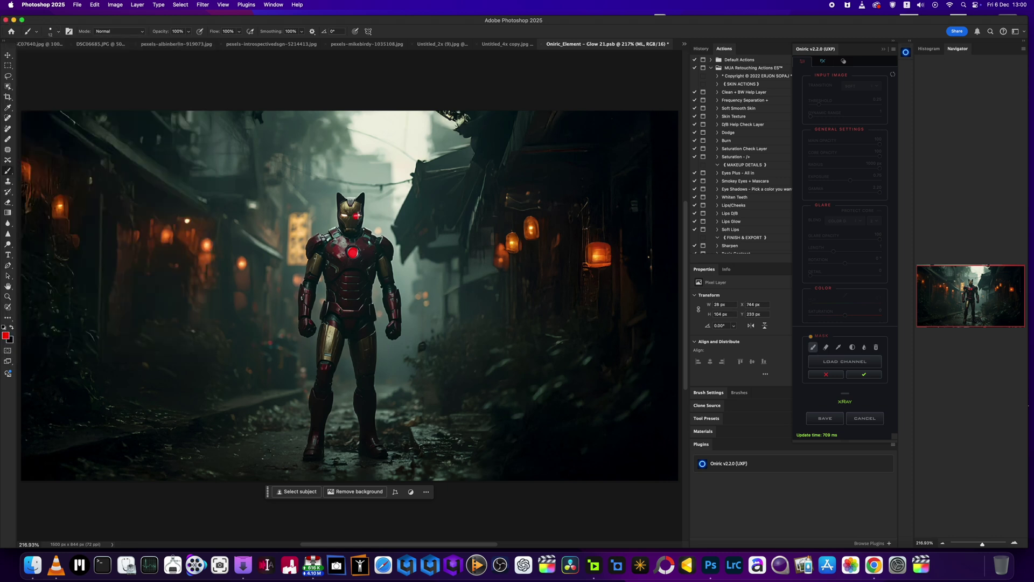
left_click(345, 215)
left_click(339, 215)
left_click(864, 376)
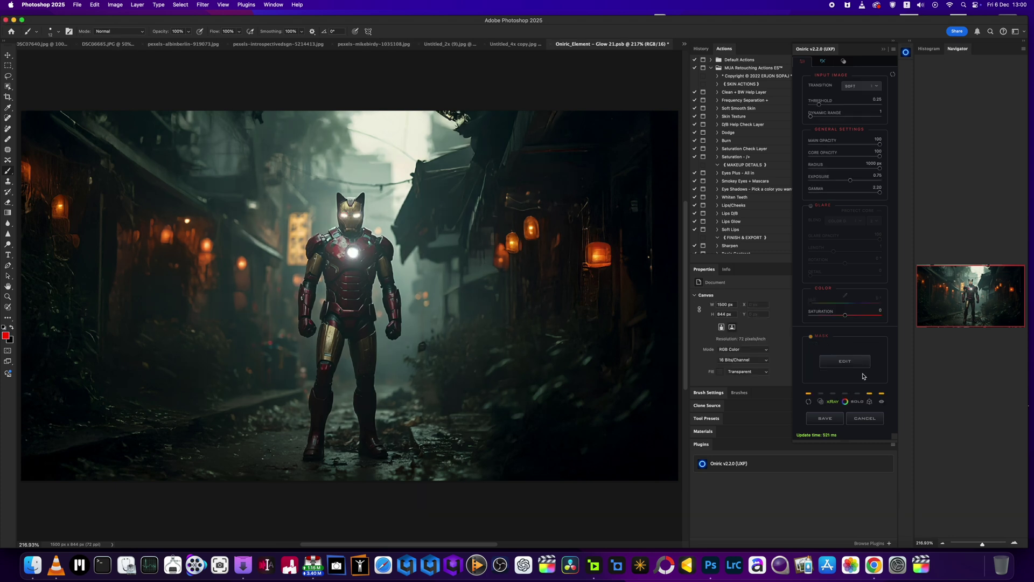
Preview the glow with the mask overlay, X-ray, colorize and solo modes, switching each one off again
left_click(820, 395)
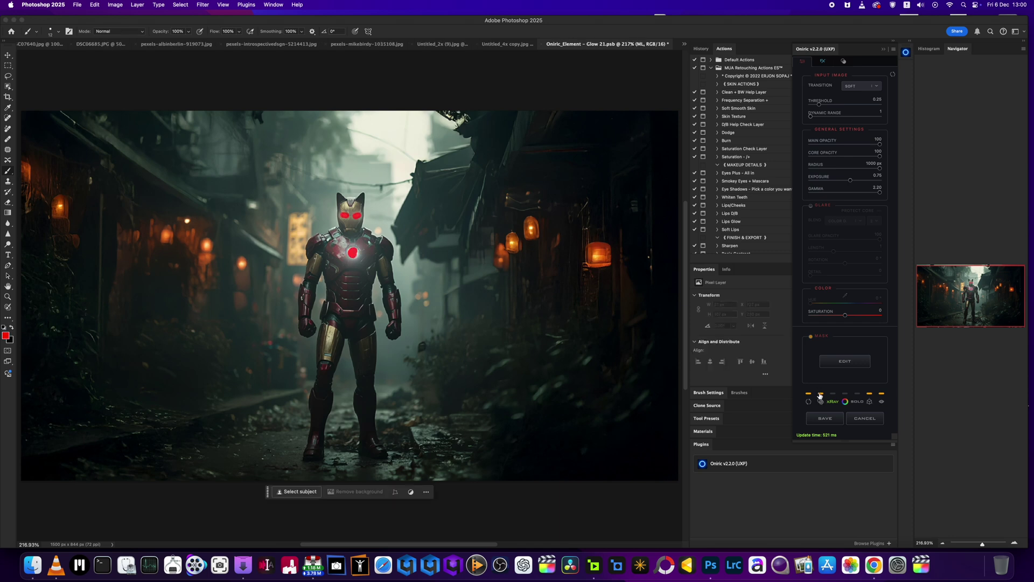
left_click(820, 396)
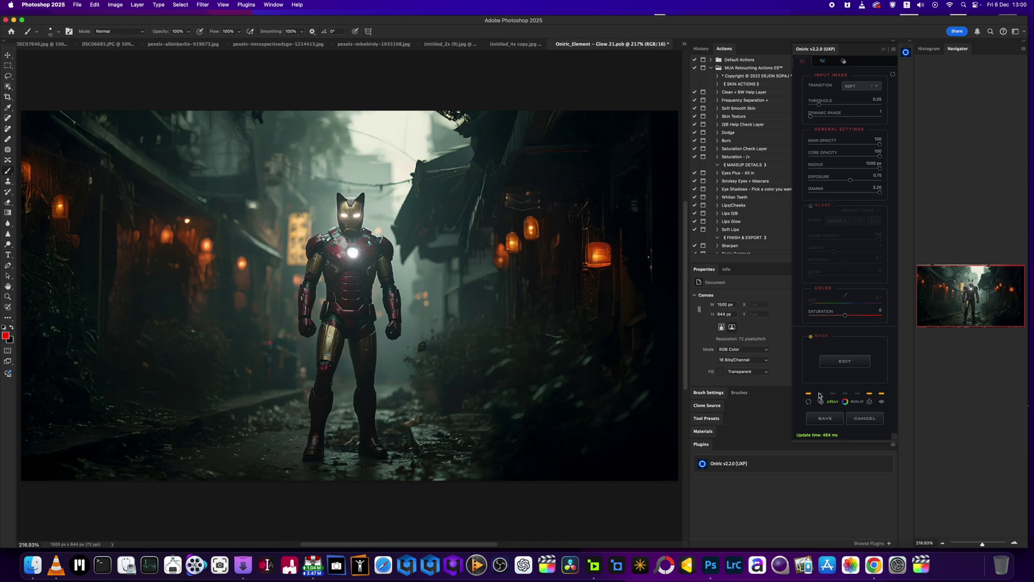
left_click(833, 398)
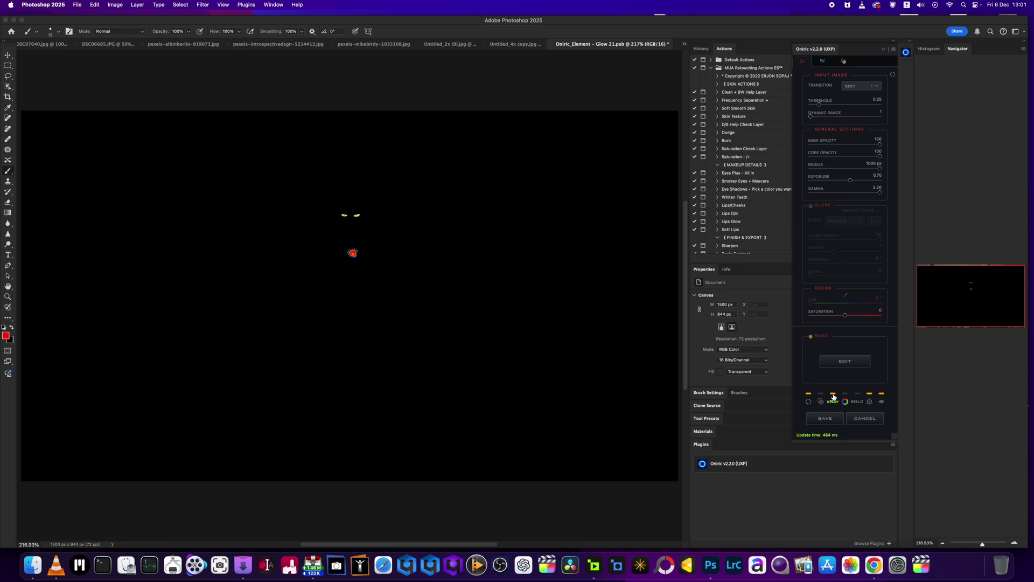
left_click(833, 398)
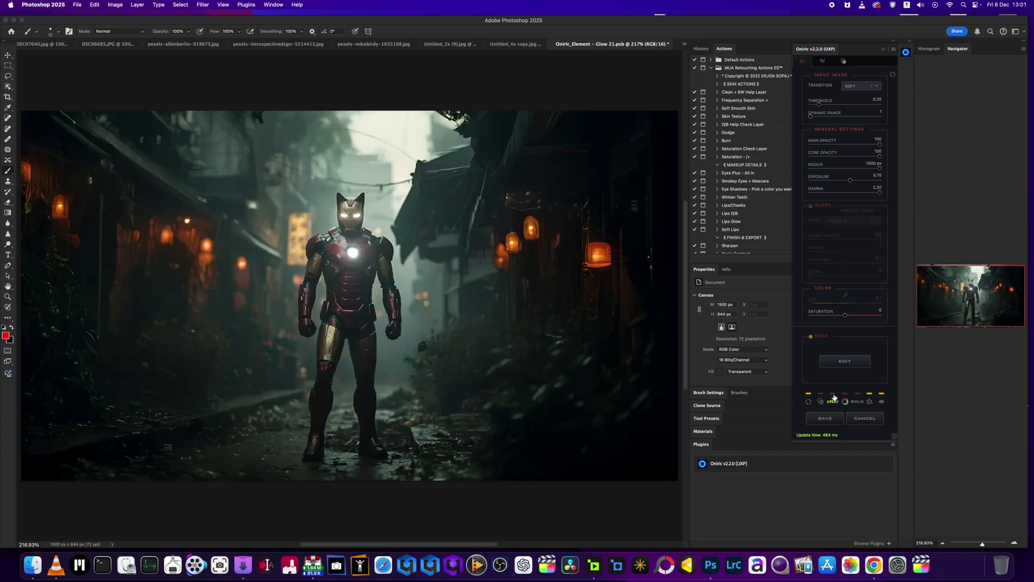
left_click(844, 396)
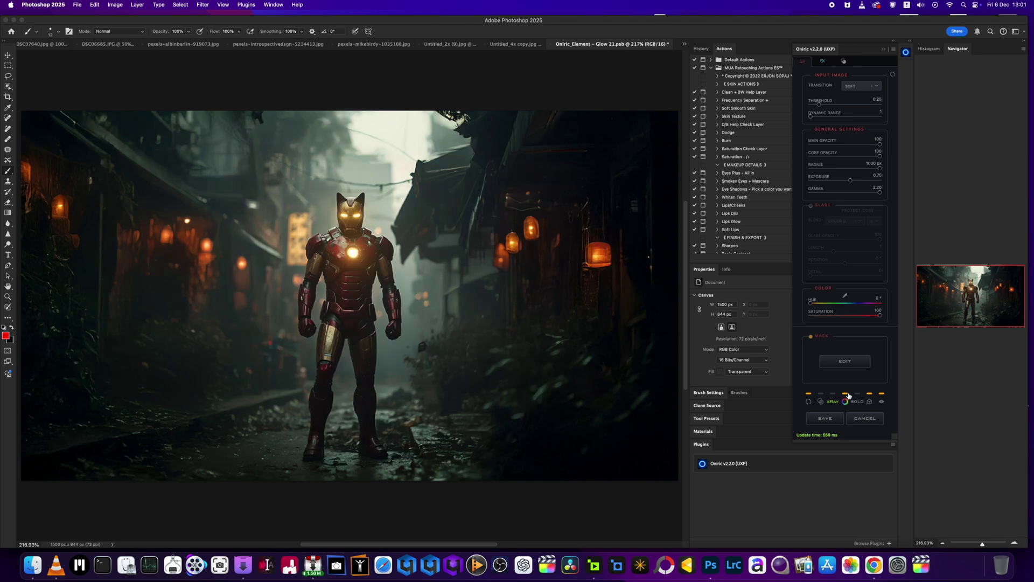
left_click(846, 397)
left_click(857, 397)
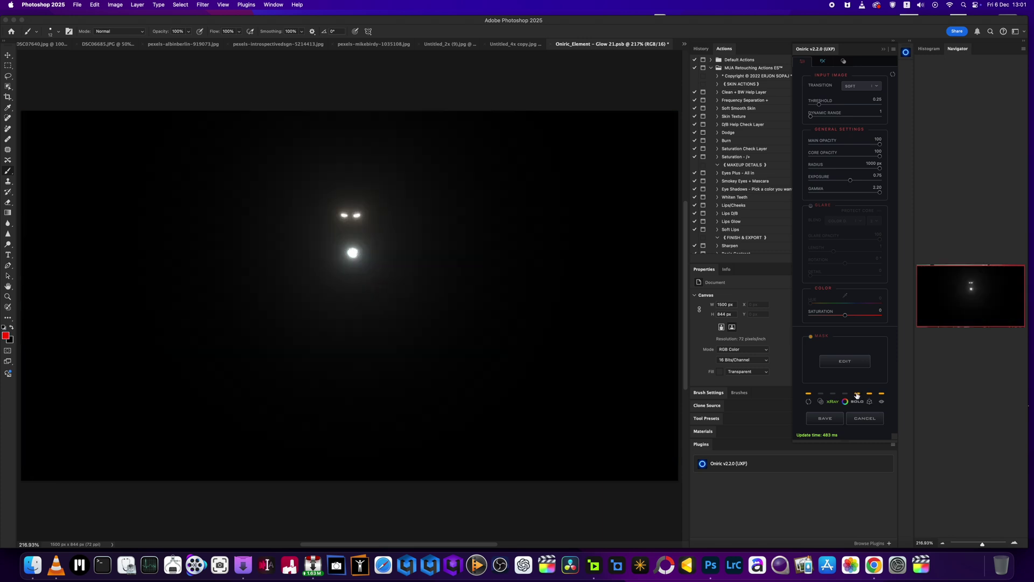
left_click(857, 397)
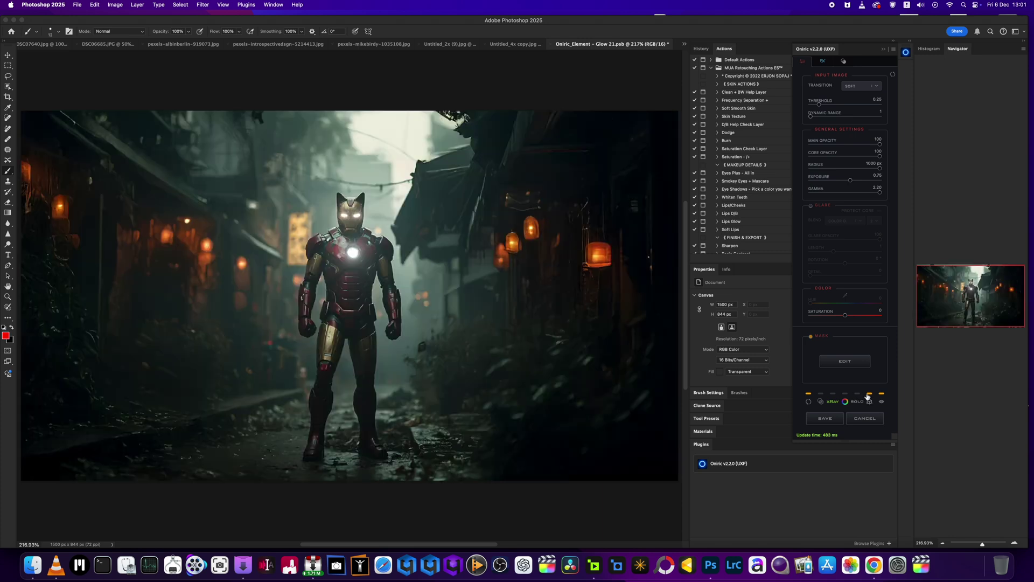
Apply the Anamorphic Blue factory preset to the armoured figure's glow
left_click(844, 62)
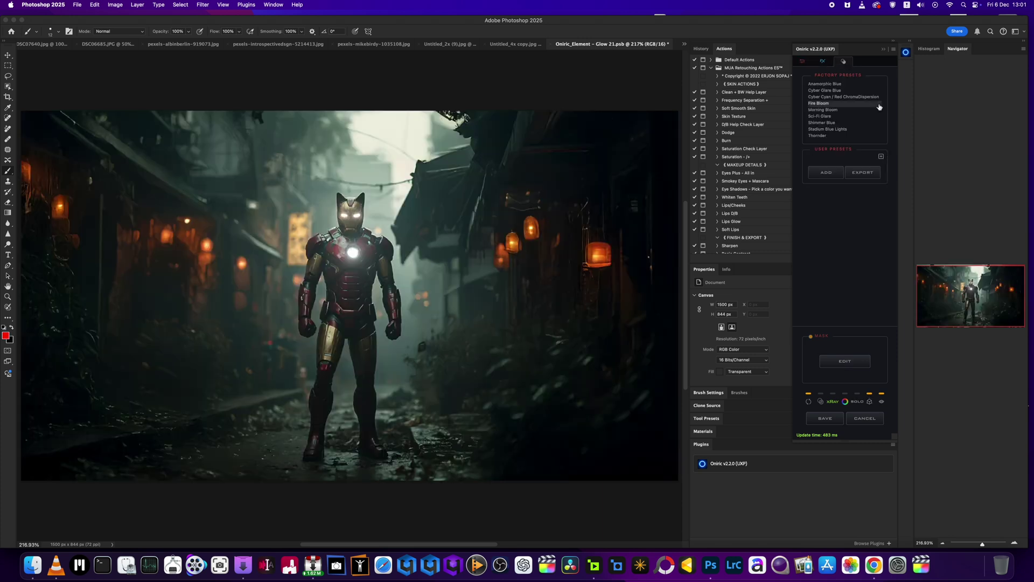
left_click(809, 84)
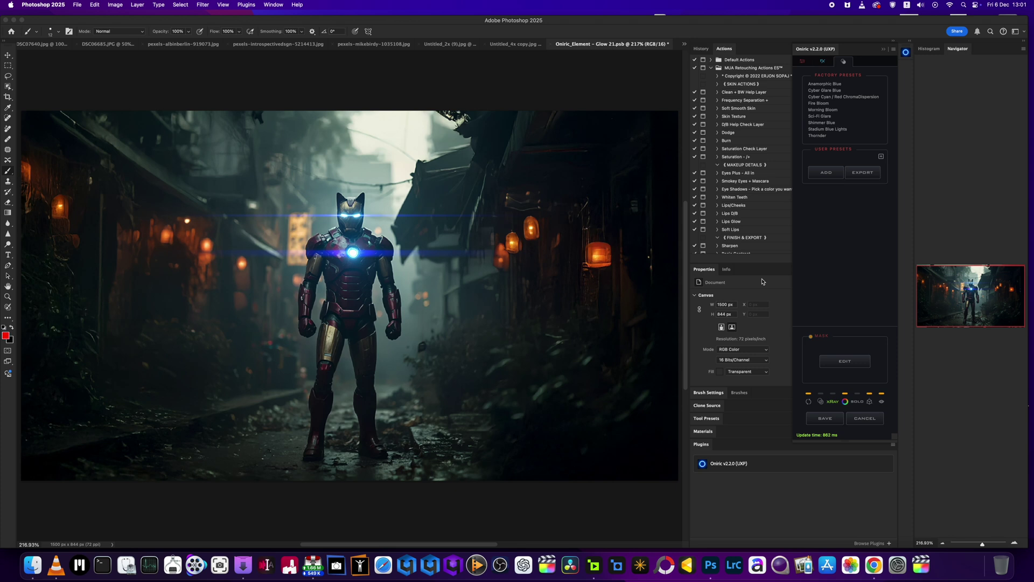
Discard the open glow and create a new one for the Untitled_4x copy.jpg image
left_click(519, 45)
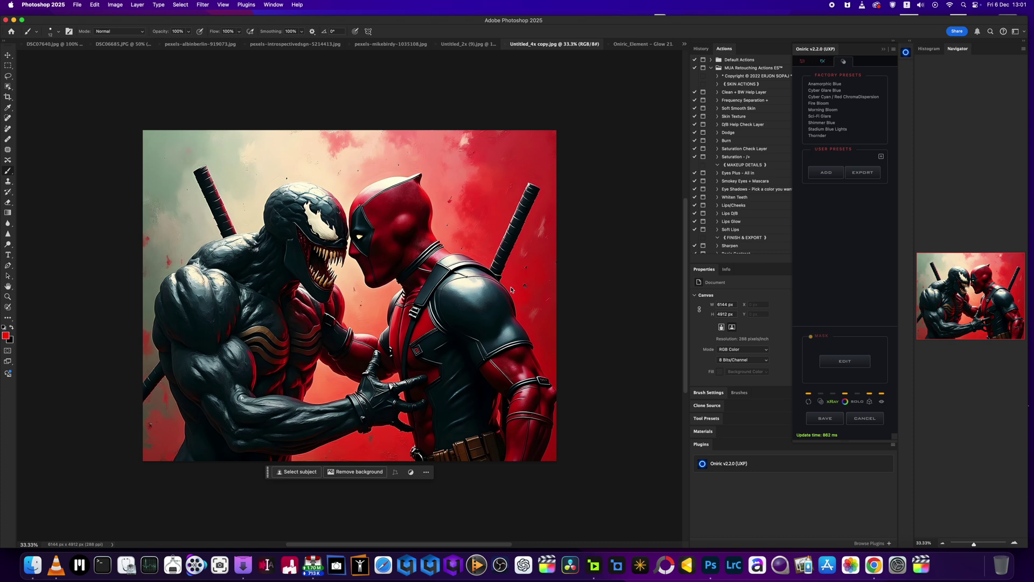
left_click(872, 420)
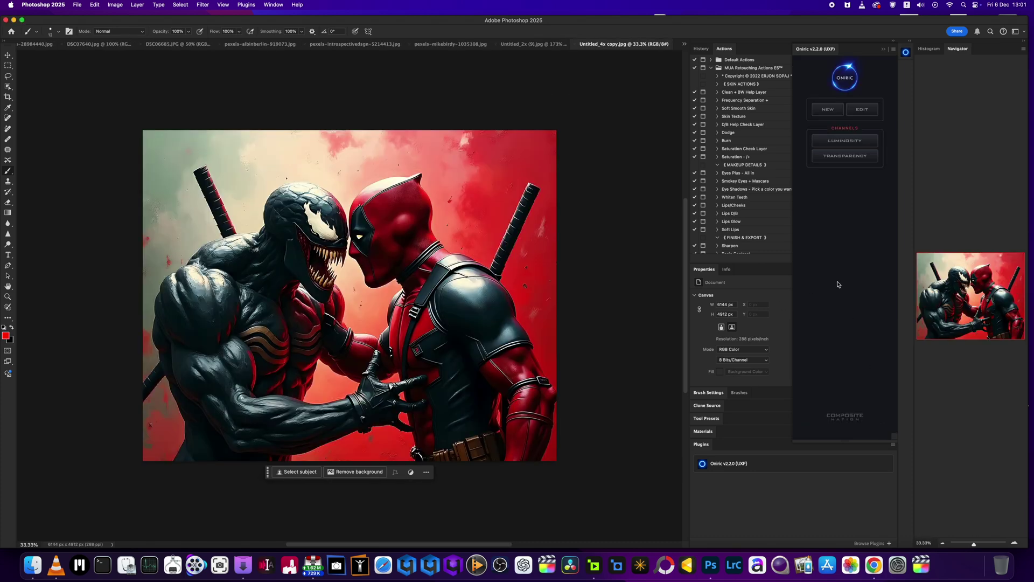
left_click(813, 110)
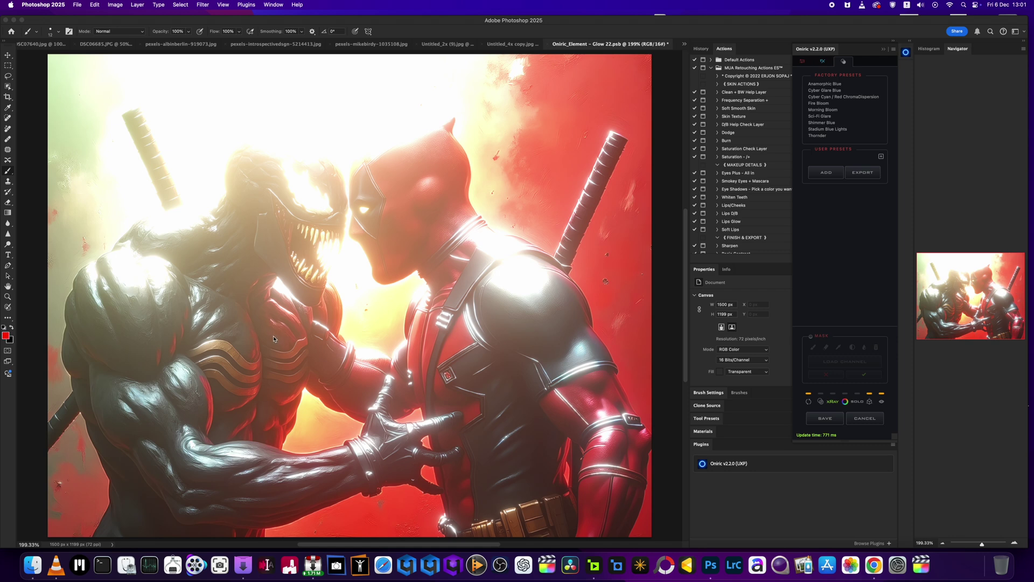
Paint a glow mask over the eyes of both facing characters, filling the larger white eye completely, and apply it
left_click(811, 337)
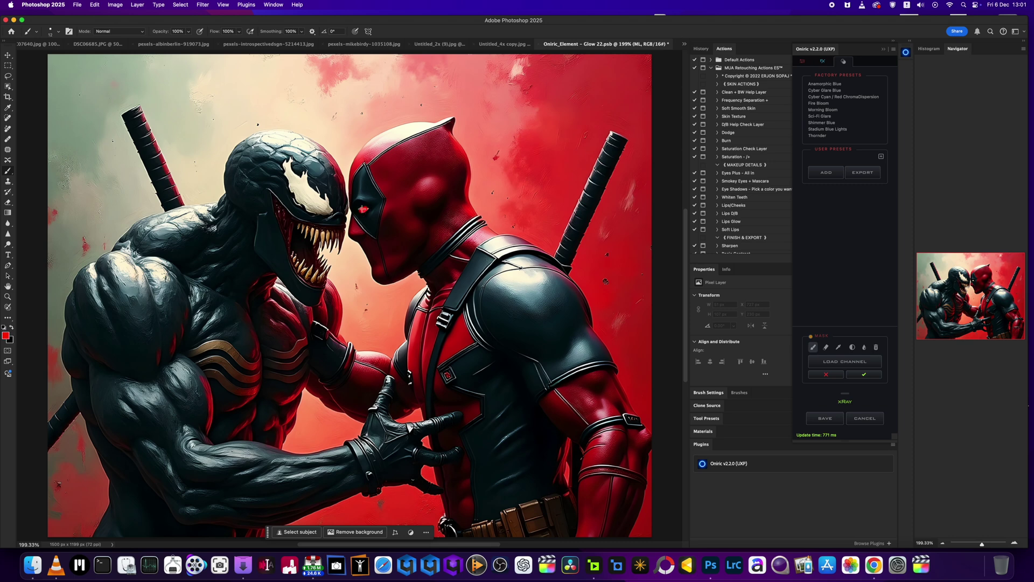
left_click_drag(363, 209, 372, 210)
mouse_move(295, 165)
left_mouse_down()
mouse_move(283, 163)
mouse_move(284, 175)
mouse_move(305, 211)
mouse_move(343, 212)
mouse_move(316, 201)
mouse_move(288, 161)
mouse_move(303, 198)
mouse_move(341, 217)
mouse_move(334, 209)
left_mouse_up()
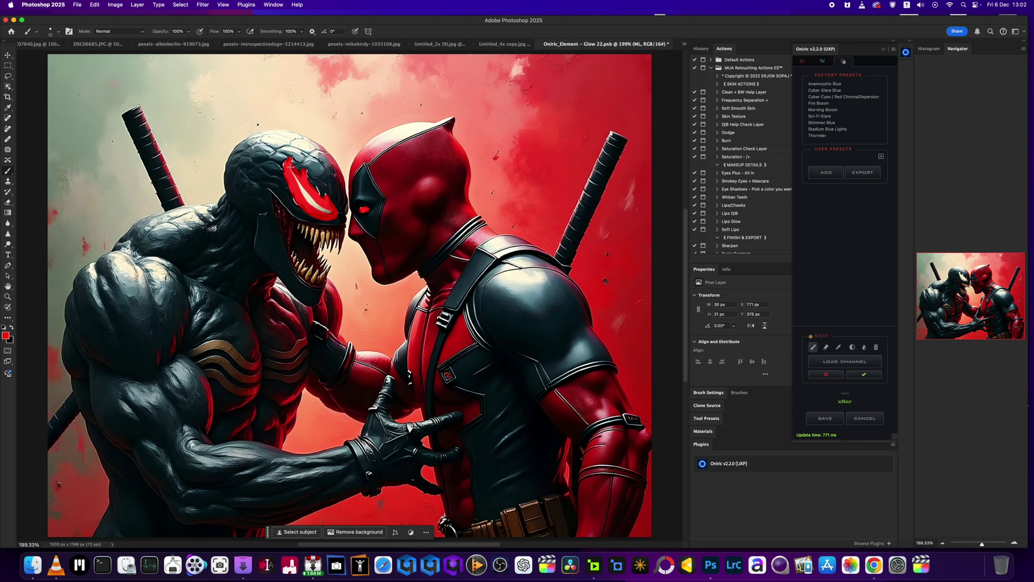
mouse_move(291, 168)
left_mouse_down()
mouse_move(306, 203)
mouse_move(335, 218)
mouse_move(305, 196)
left_mouse_up()
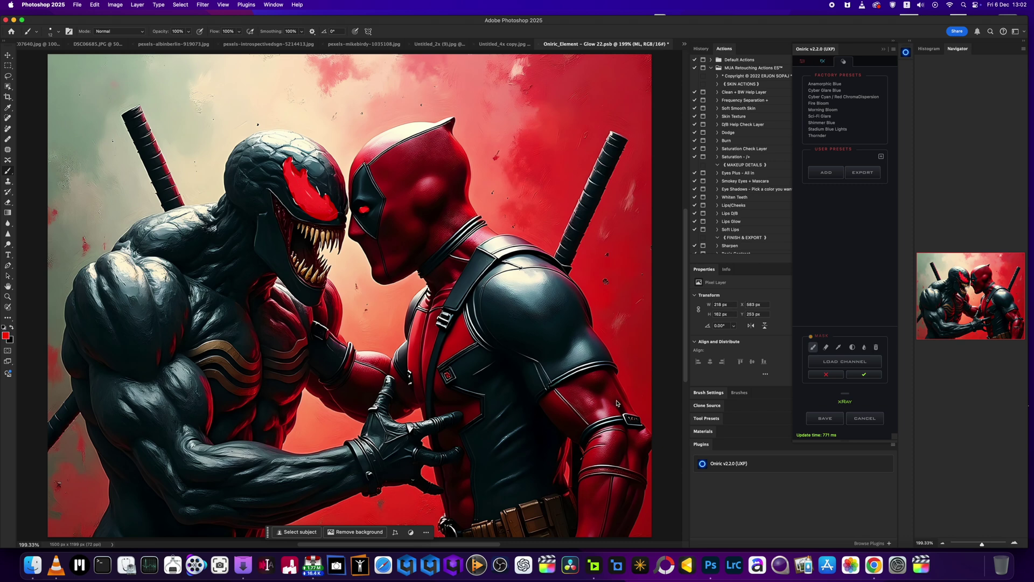
left_click(862, 375)
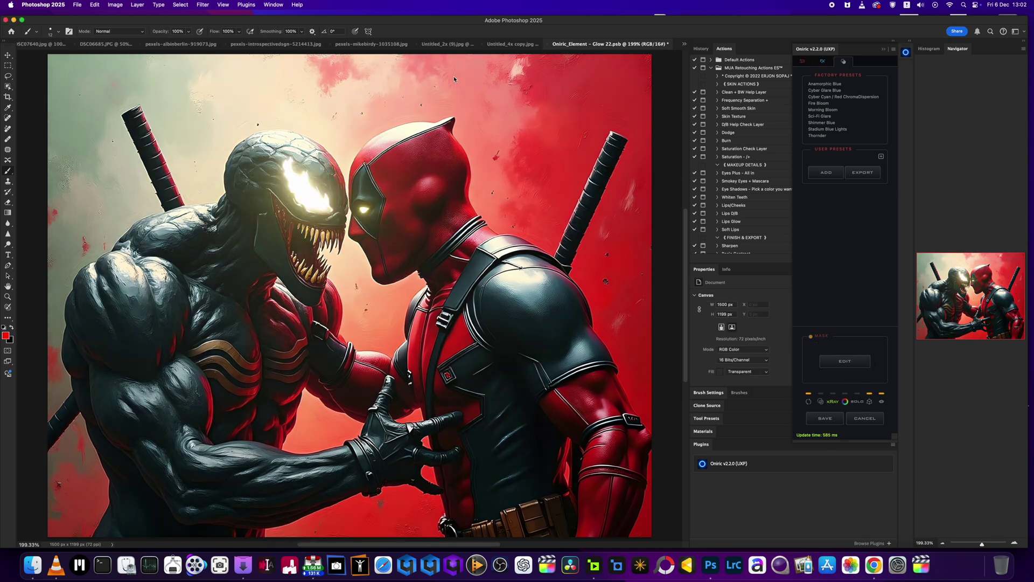
Go through the open images and bring up pexels-introspectivedsgn-28984440.jpg, the white car in the parking garage
left_click(429, 46)
left_click(379, 46)
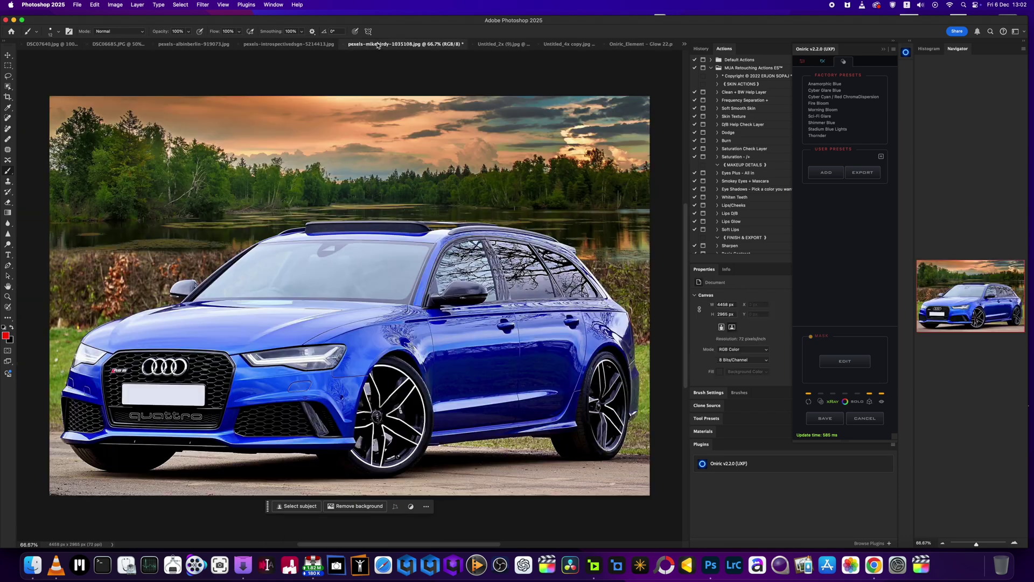
left_click(277, 47)
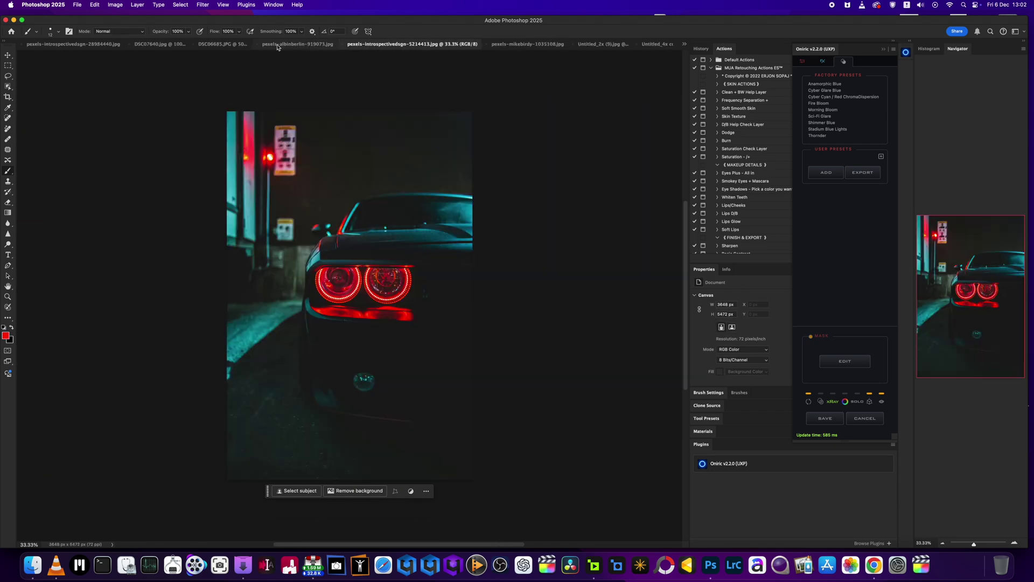
left_click(230, 47)
left_click(191, 45)
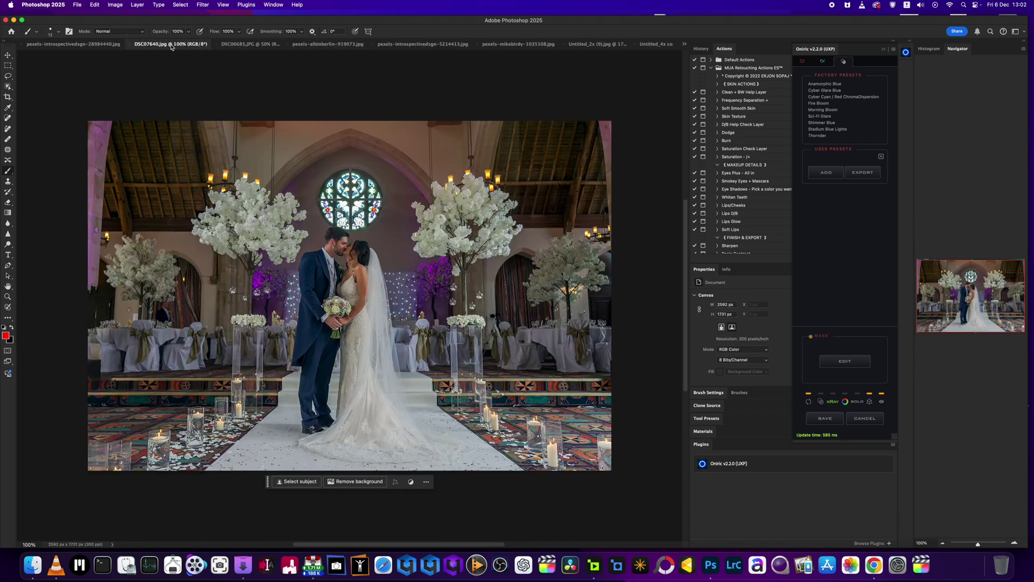
left_click(108, 45)
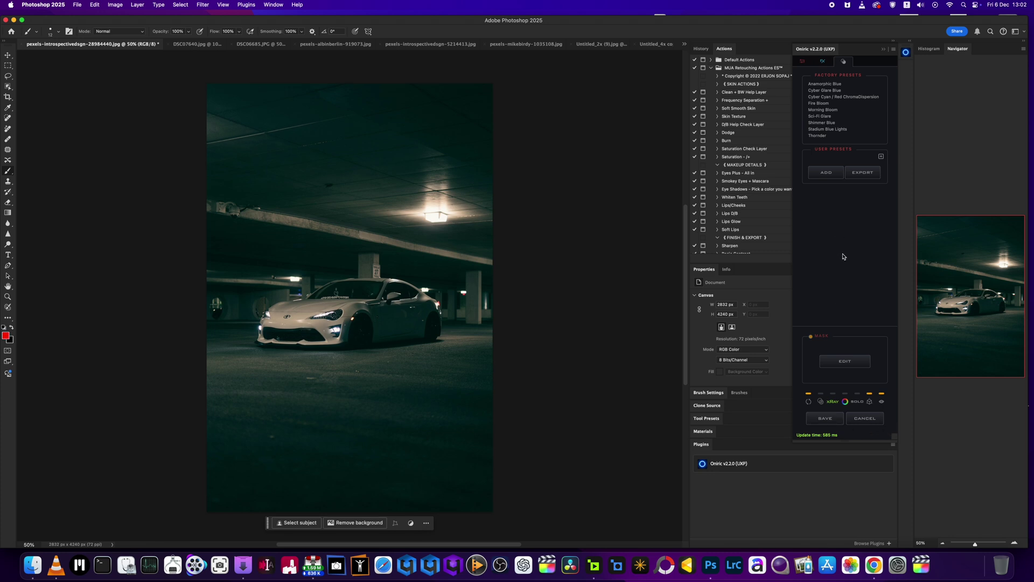
Discard the open glow and create a new Oniric glow for the white car image
left_click(865, 418)
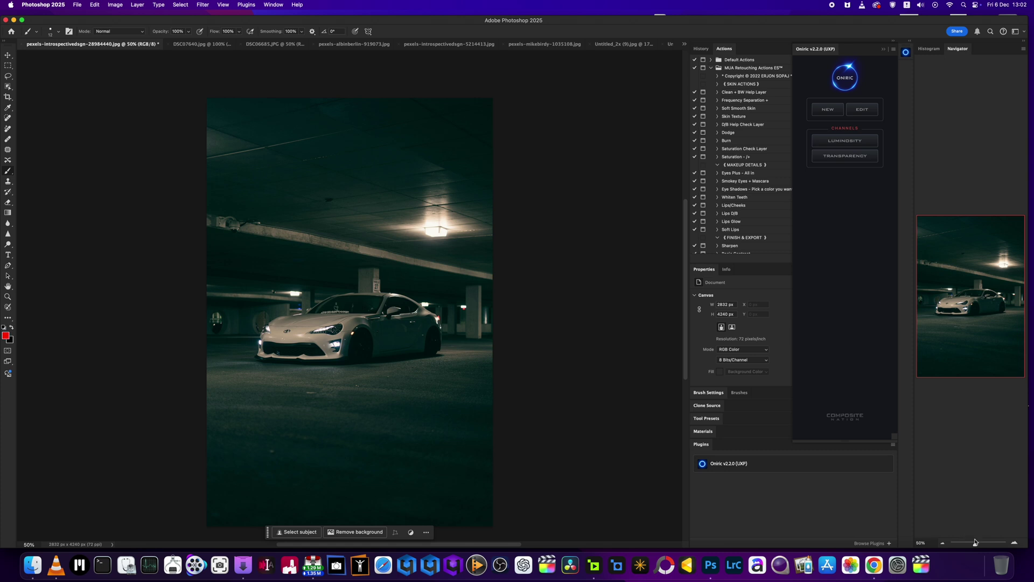
left_click_drag(975, 542, 977, 543)
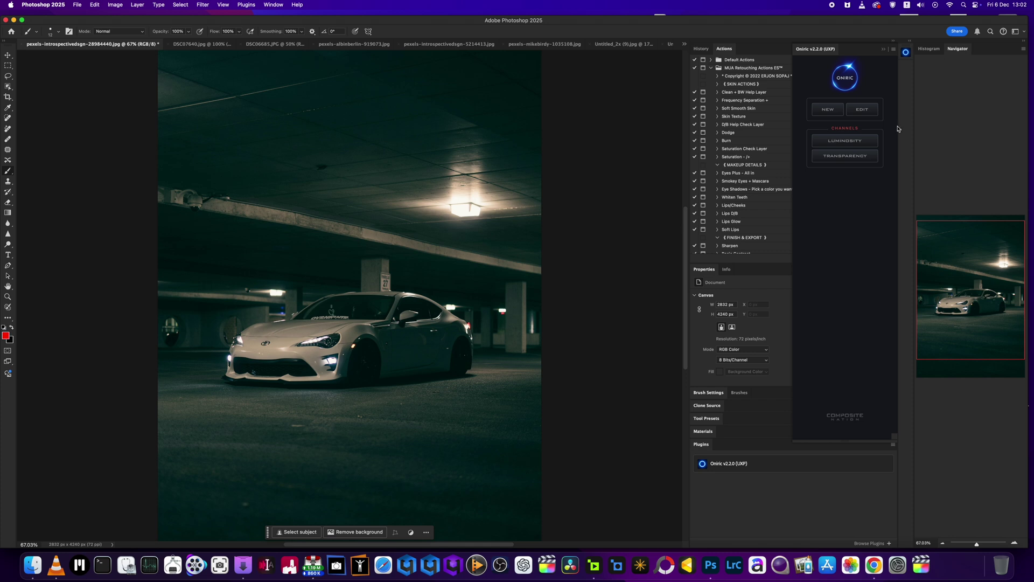
left_click(824, 110)
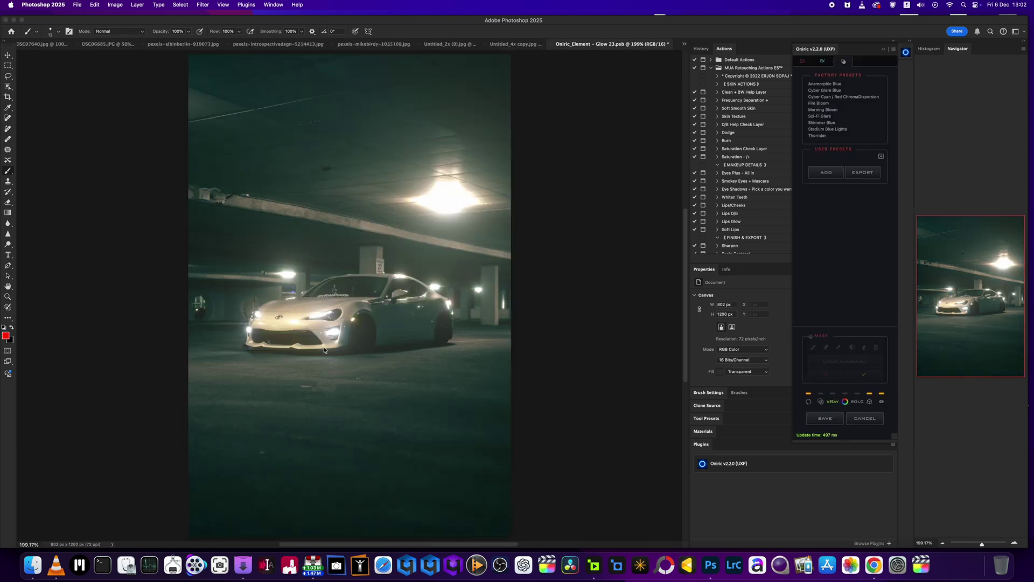
Paint a glow mask over the white car's headlights, fog lights and side and rear lights, and give them the Anamorphic Blue preset
left_click(812, 338)
left_click(813, 338)
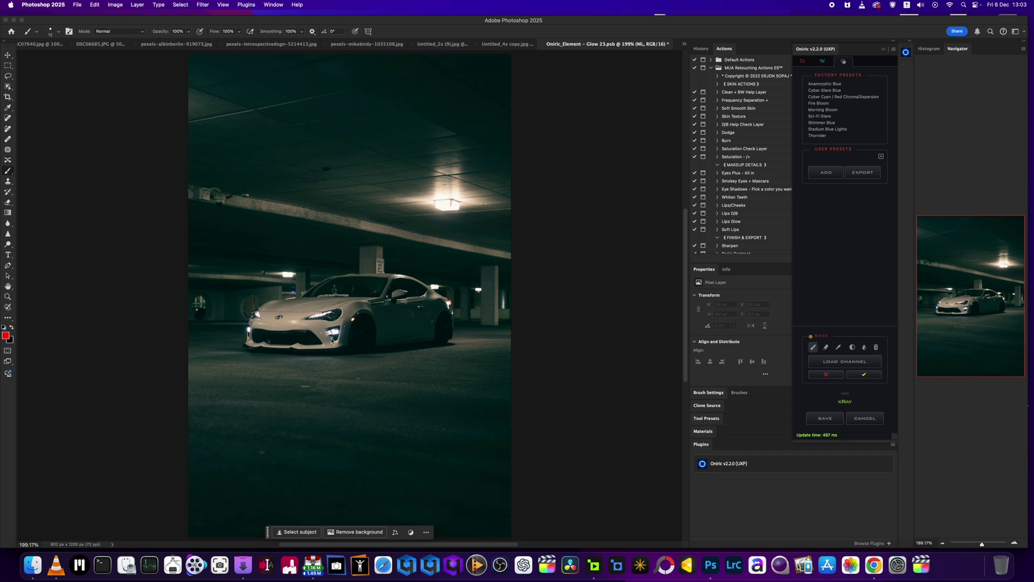
mouse_move(330, 315)
left_mouse_down()
mouse_move(255, 314)
mouse_move(247, 328)
left_mouse_up()
mouse_move(328, 334)
left_mouse_down()
mouse_move(359, 333)
mouse_move(354, 318)
left_mouse_up()
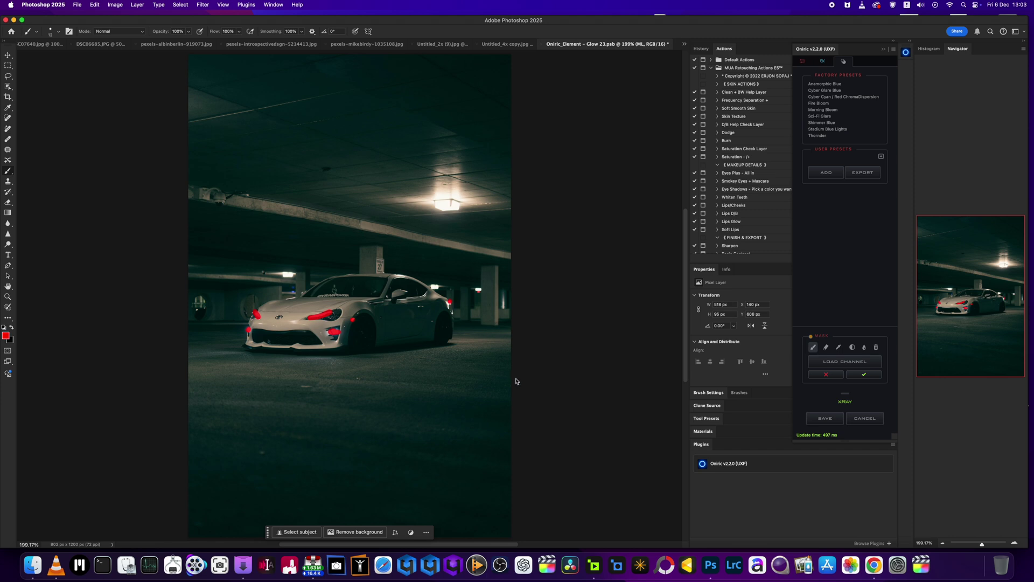
left_click(872, 376)
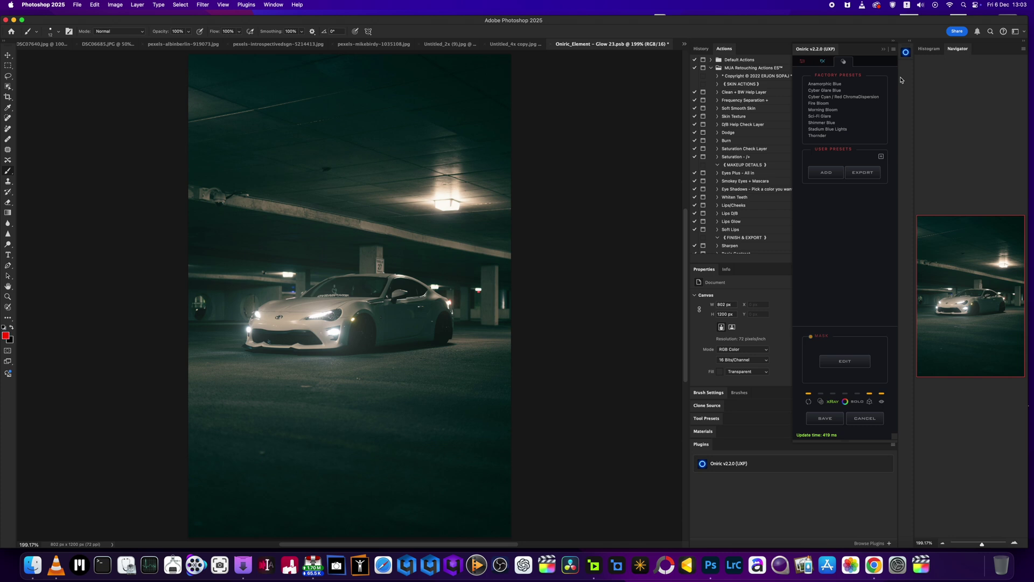
left_click(827, 85)
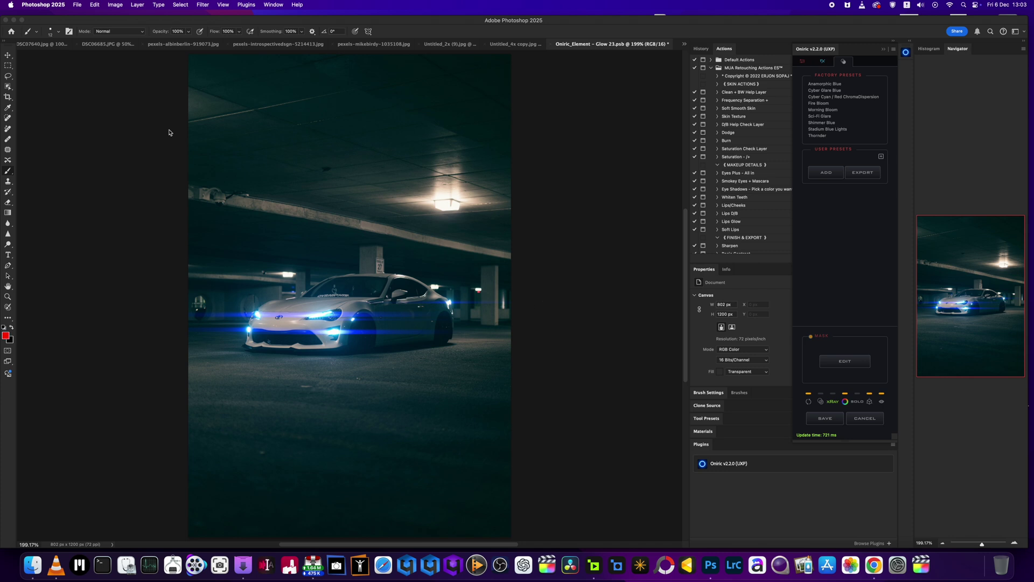
Switch to DSC06685.JPG, the candlelit table photo, and replace the open glow with a new Oniric glow for it
left_click(115, 45)
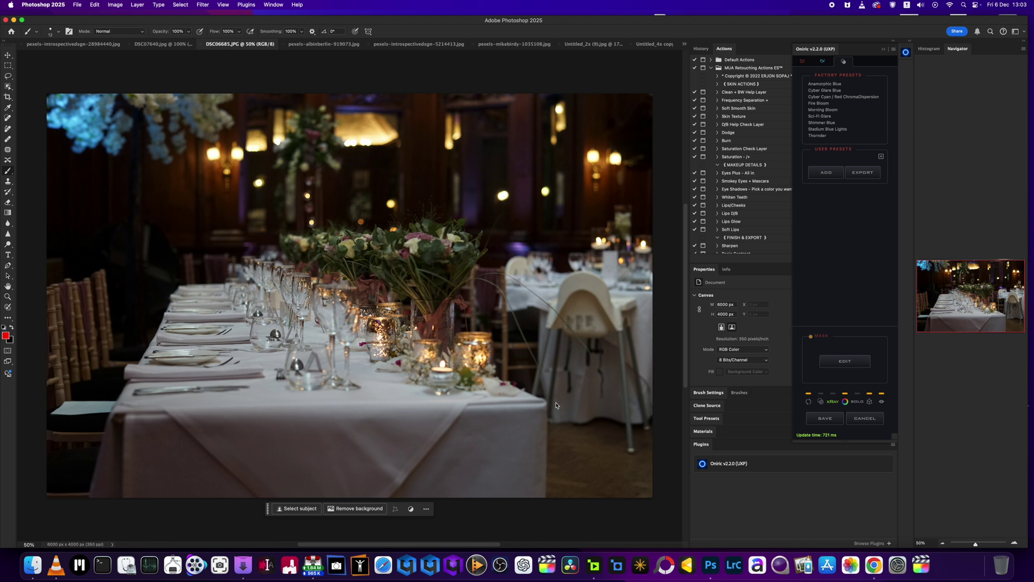
left_click(865, 418)
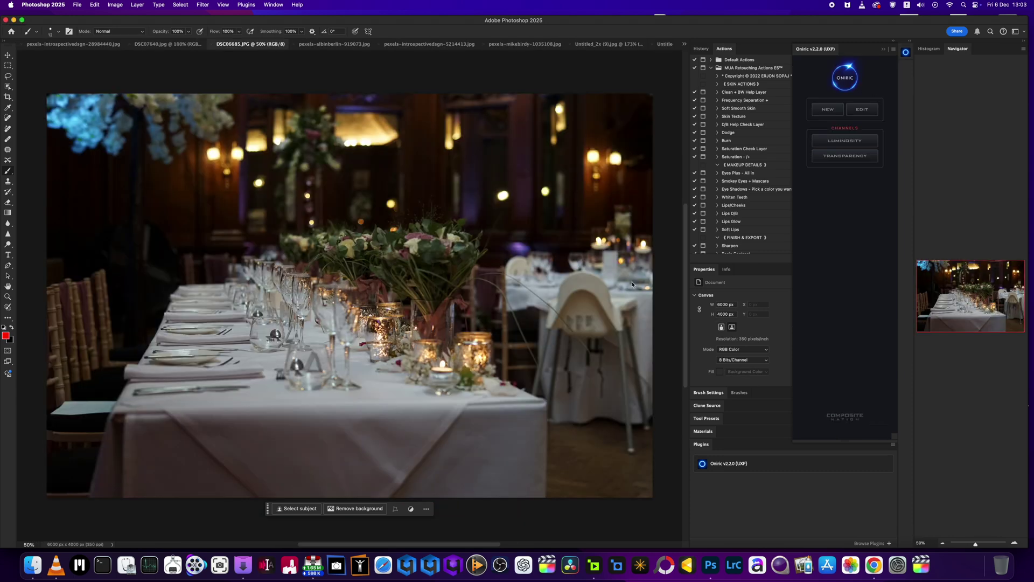
left_click(828, 110)
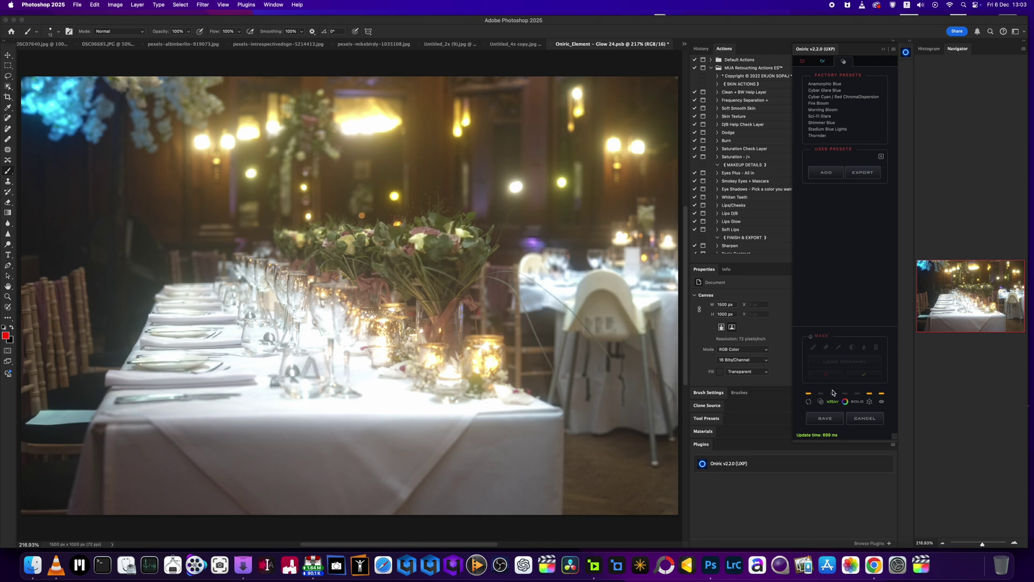
Paint a glow mask over the table candles, the distant candle flames and several small background lights, and apply it
left_click(810, 336)
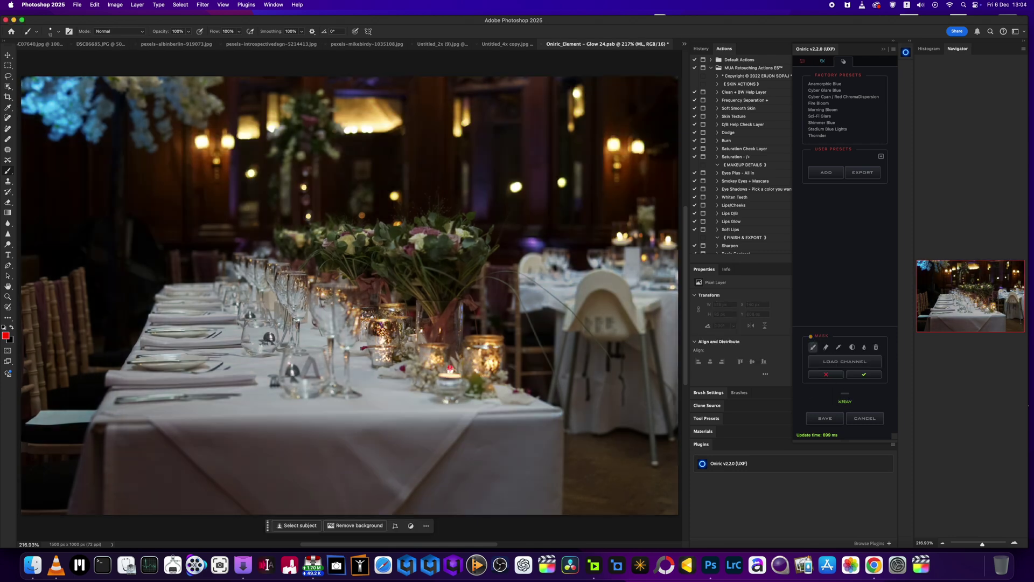
left_click(451, 370)
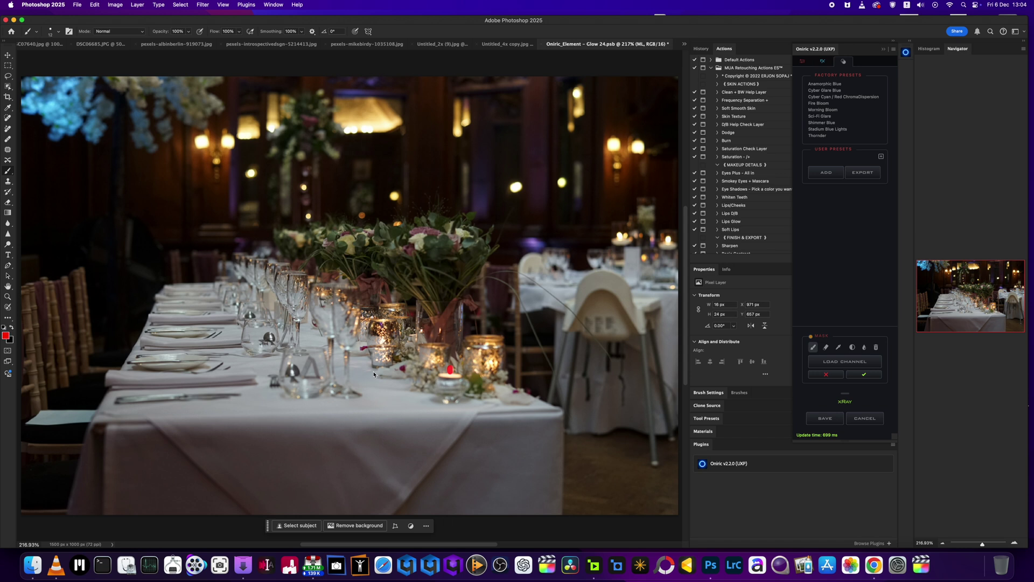
left_click(382, 342)
left_click(620, 236)
left_click(645, 258)
left_click(310, 218)
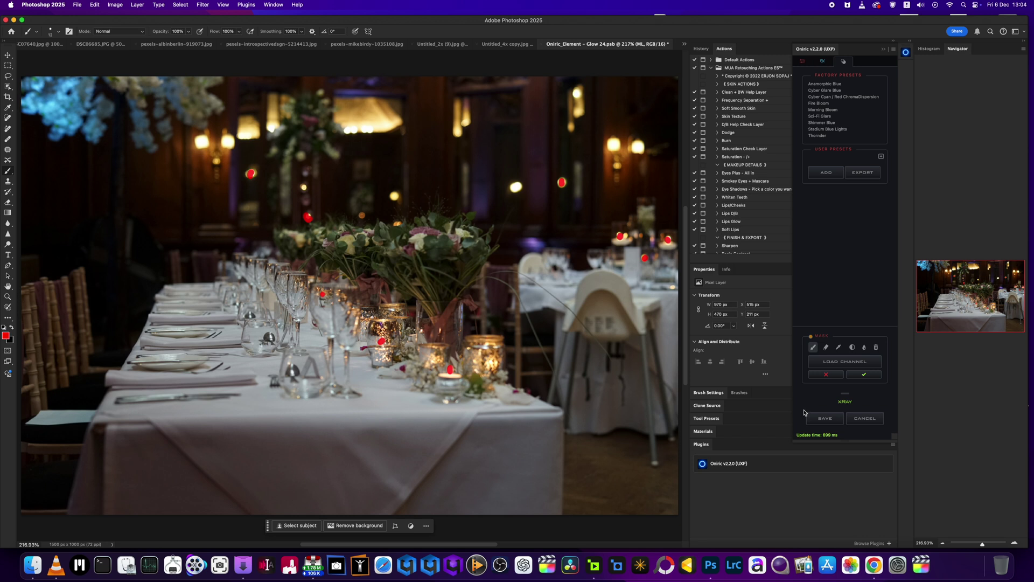
left_click(865, 376)
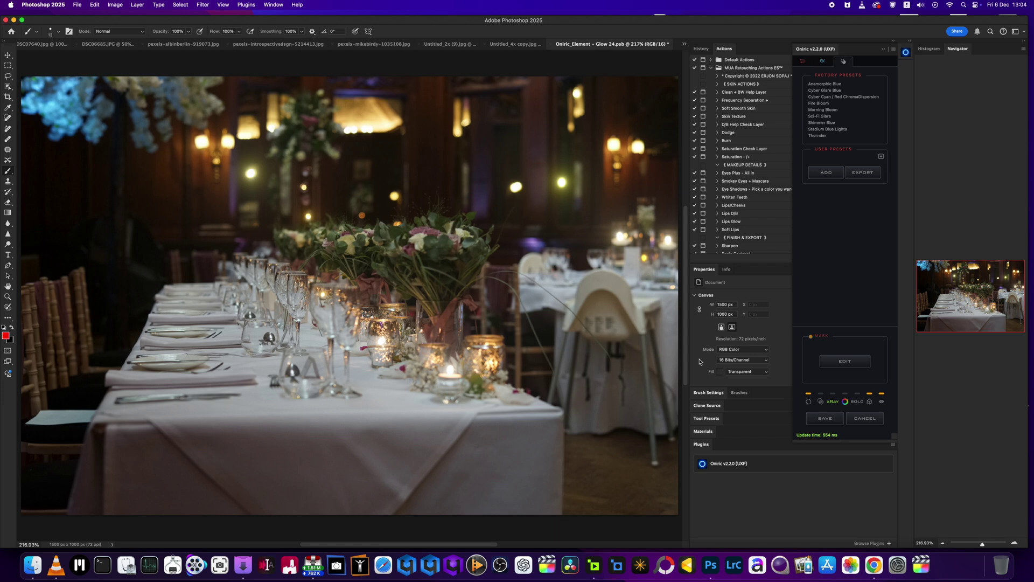
Try the Cyber Glare Blue preset on the candle glow and switch it to Morning Bloom
left_click(818, 91)
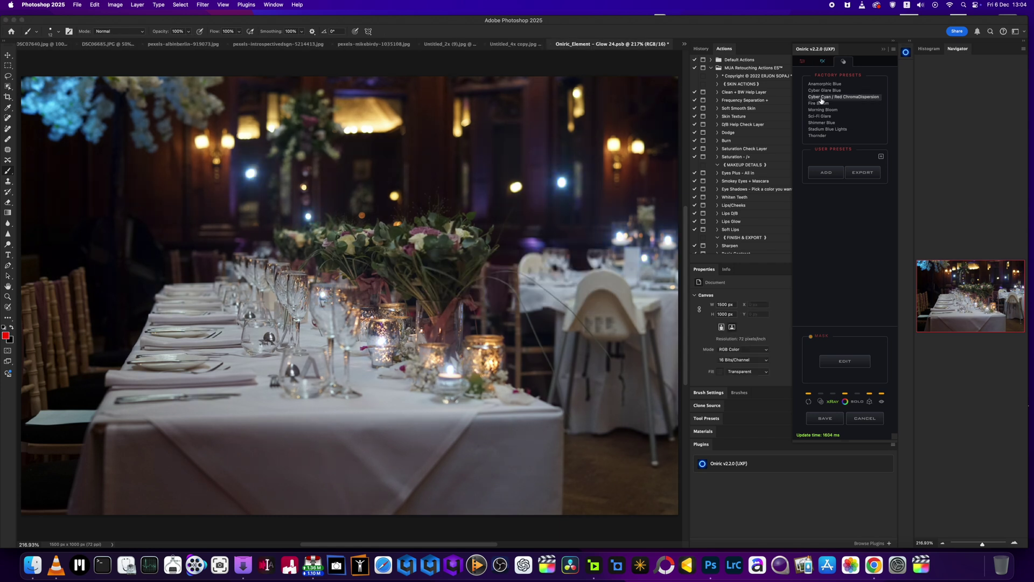
left_click(820, 109)
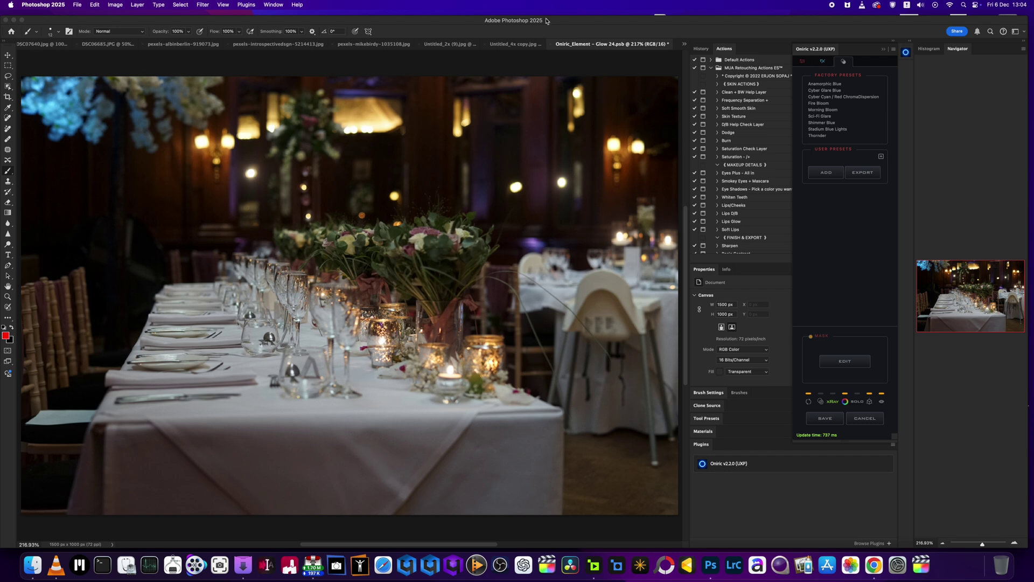
Go through the open images to DSC07640.jpg, the wedding couple photo, and replace the open glow with a new Oniric glow for it
left_click(514, 45)
left_click(440, 46)
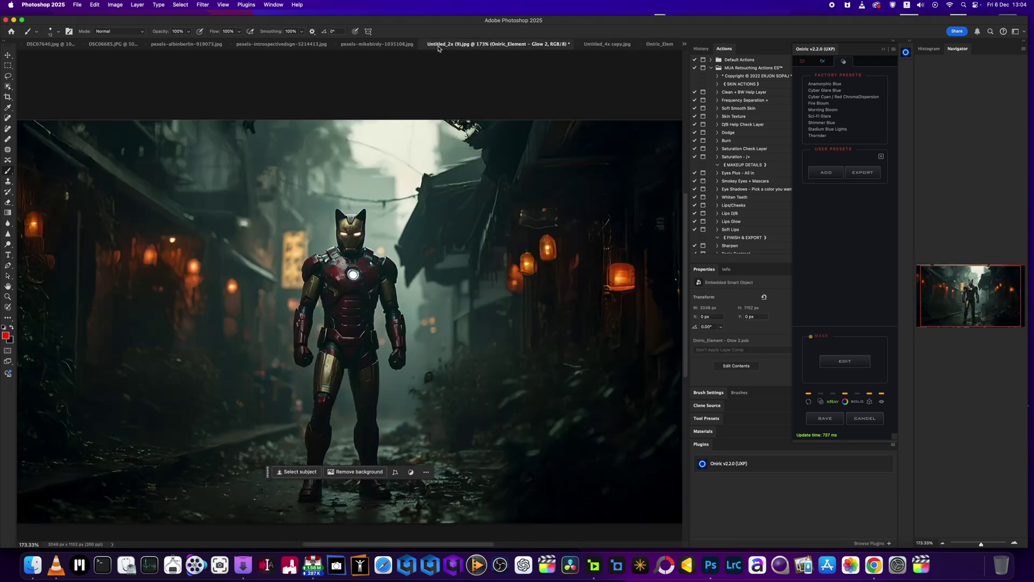
left_click(374, 46)
left_click(279, 47)
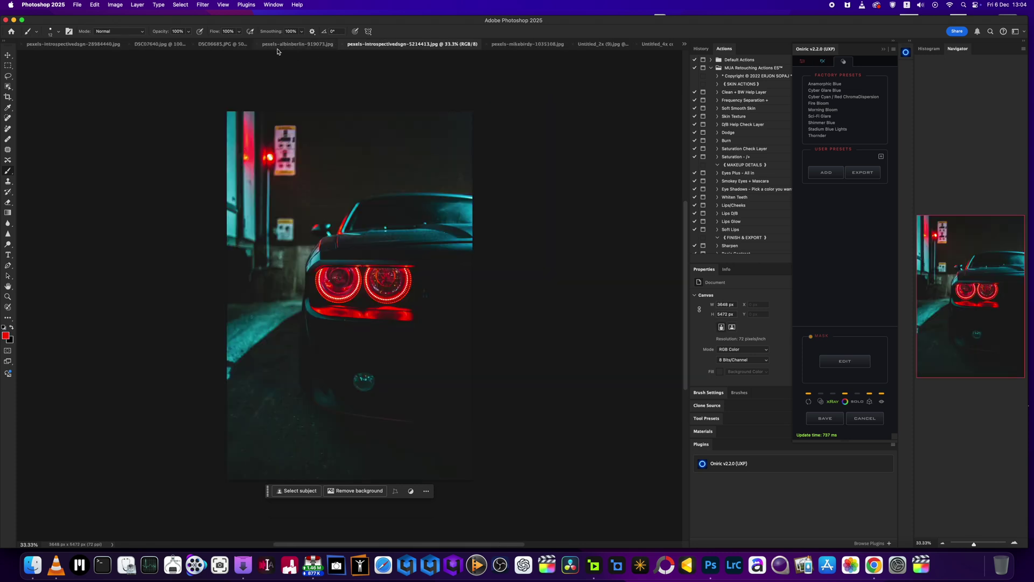
left_click(209, 47)
left_click(149, 47)
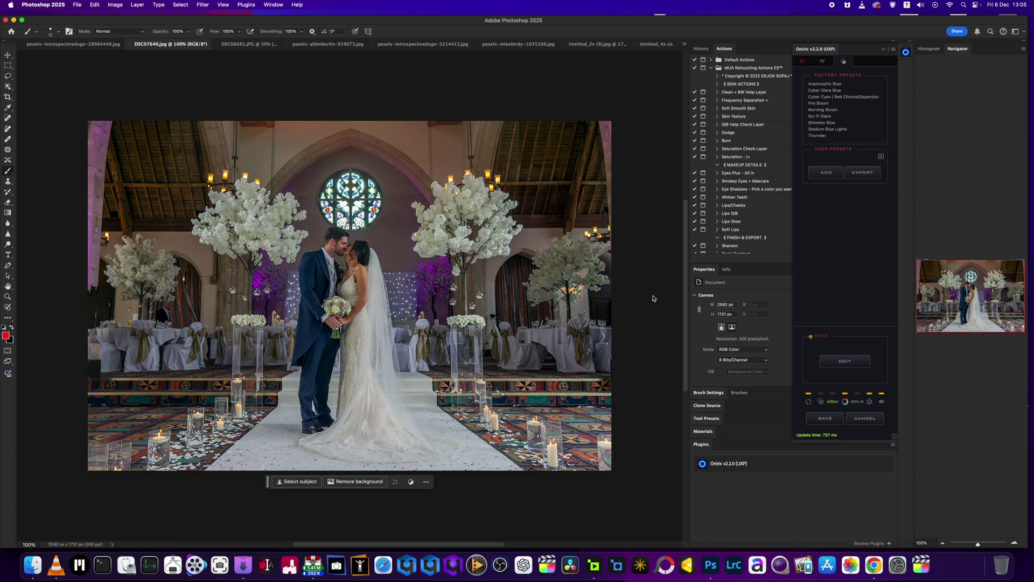
left_click(872, 419)
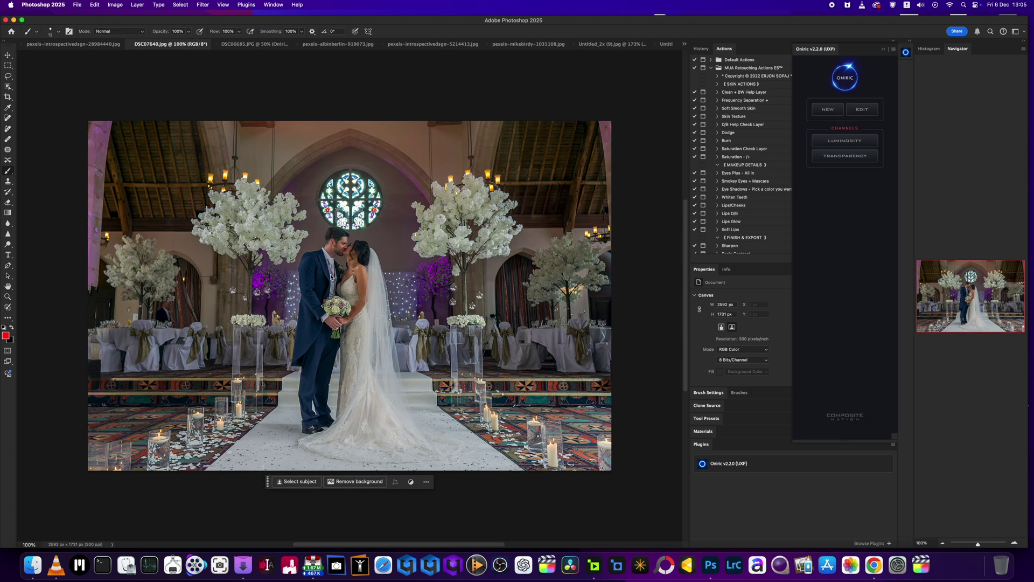
left_click(835, 112)
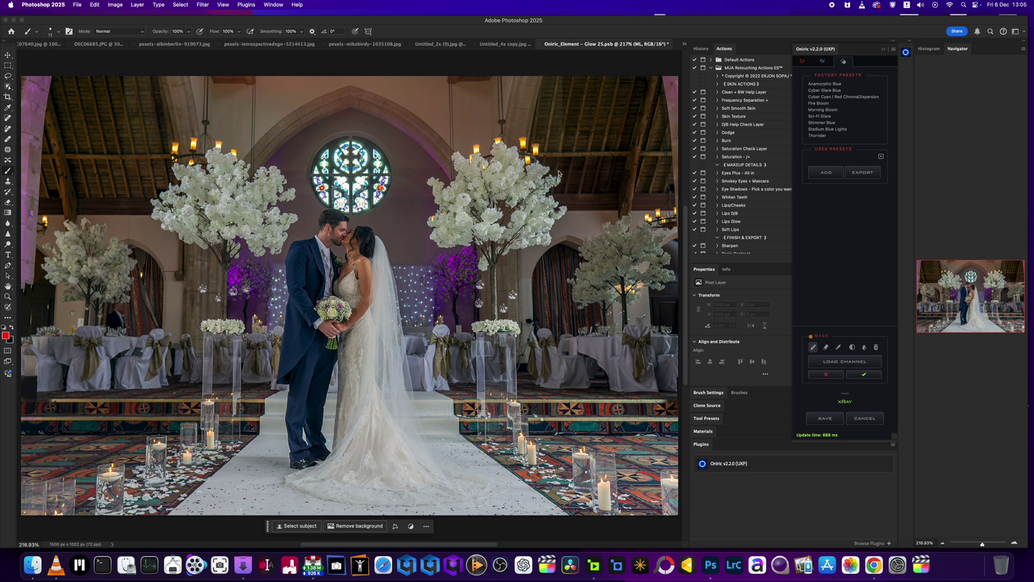
Paint the glow mask over the chandelier lights above both white blossom trees
left_click(536, 149)
left_click(528, 160)
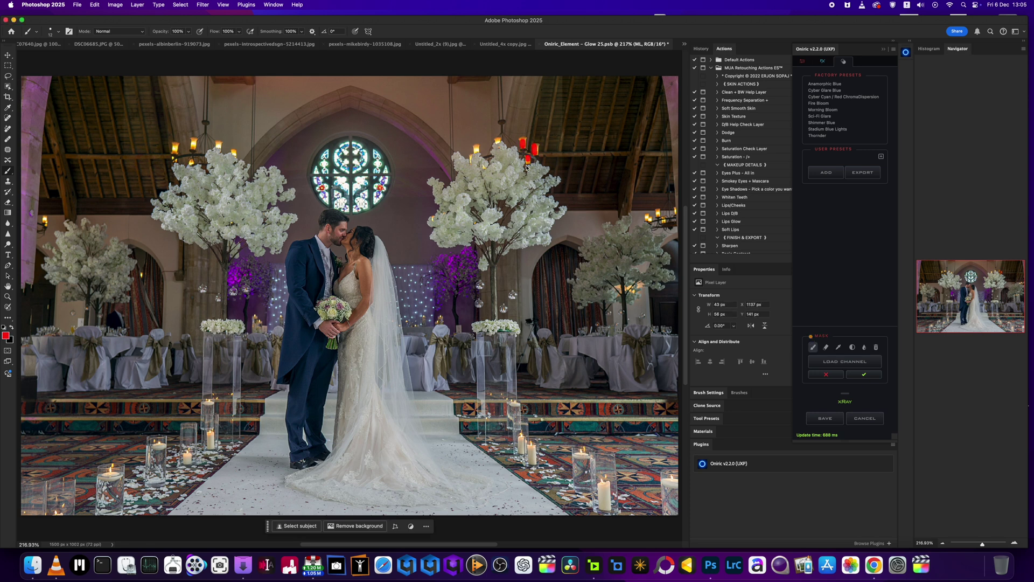
left_click(476, 150)
left_click(233, 153)
left_click(217, 147)
left_click(194, 144)
left_click(175, 148)
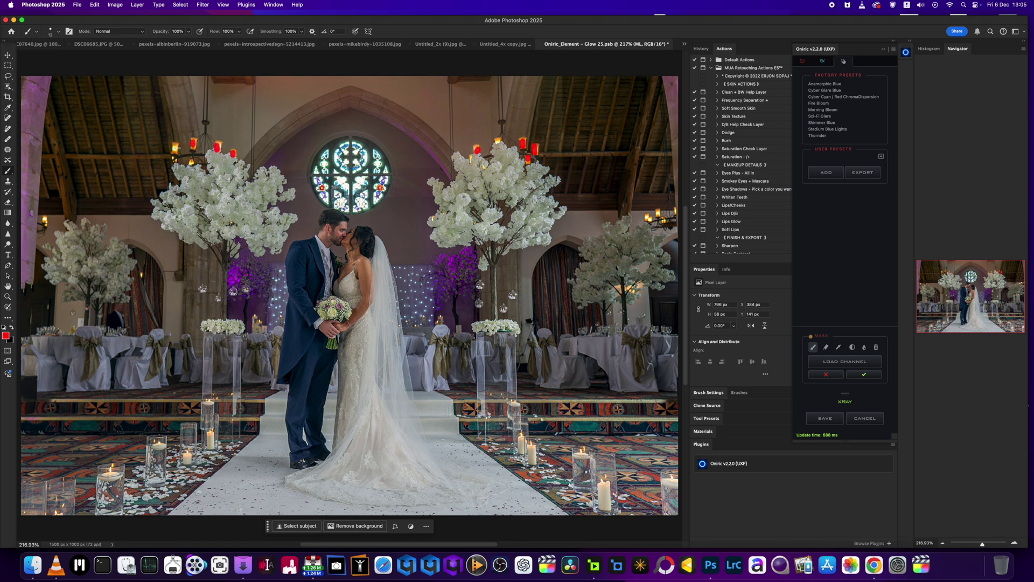
Add the candle flames along the left side of the aisle to the glow mask
left_click(209, 401)
left_click(187, 453)
left_click(210, 431)
left_click(159, 442)
left_click(110, 471)
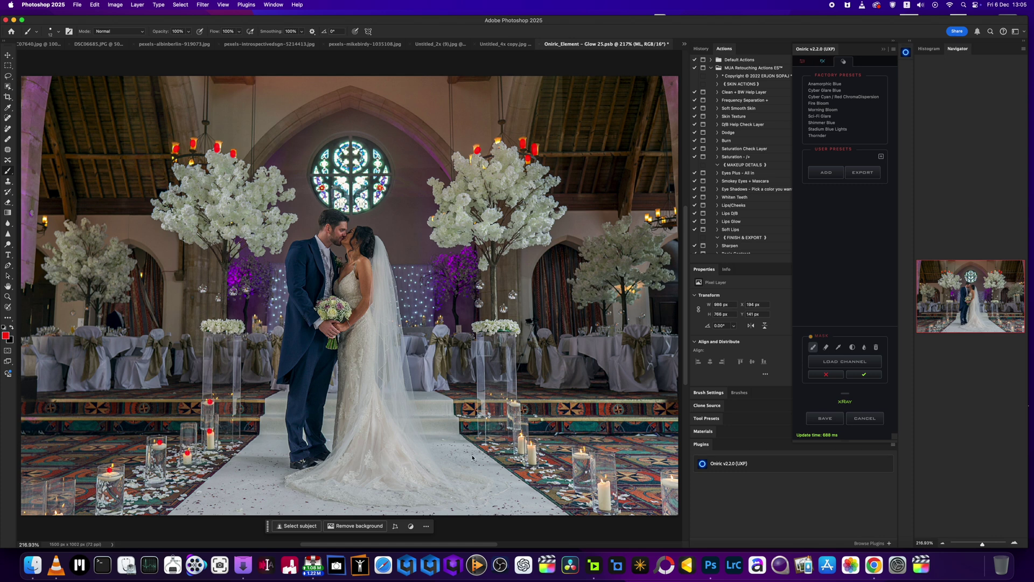
Add the candle flames on the right side of the aisle and the right wall light to the mask, and apply it
left_click(604, 480)
left_click(583, 451)
left_click(532, 443)
left_click(520, 434)
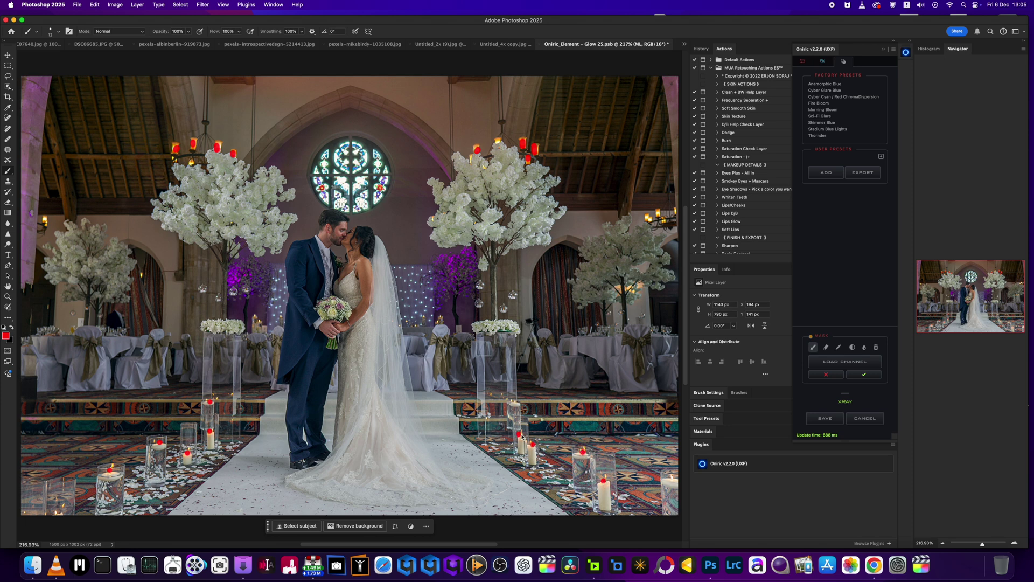
left_click(515, 401)
left_click(672, 477)
left_click(649, 217)
left_click(866, 374)
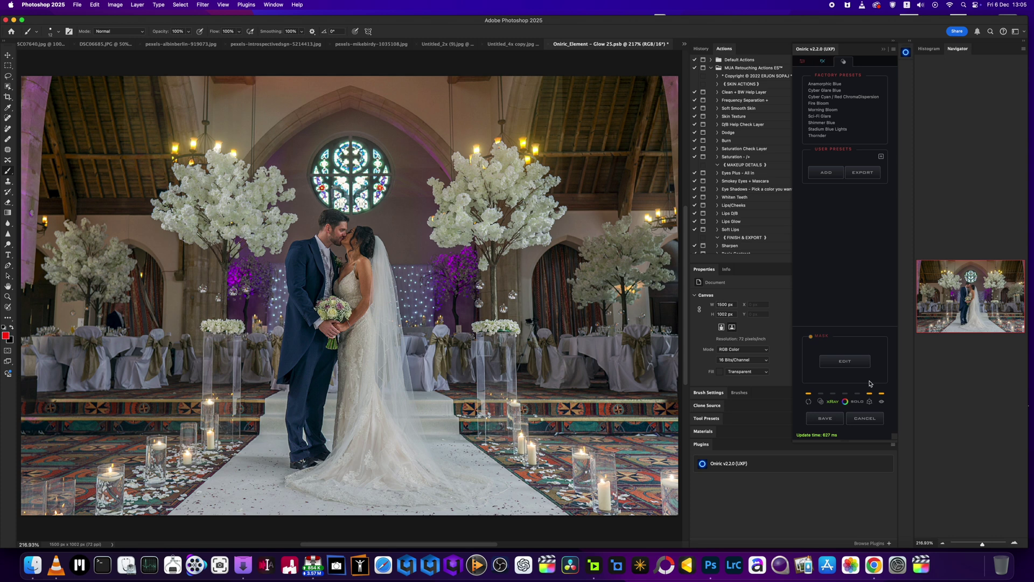
Try the Cyber Glare Blue, Anamorphic Blue, Sci-Fi Glare and Stadium Blue Lights presets on the wedding photo's glow
left_click(835, 92)
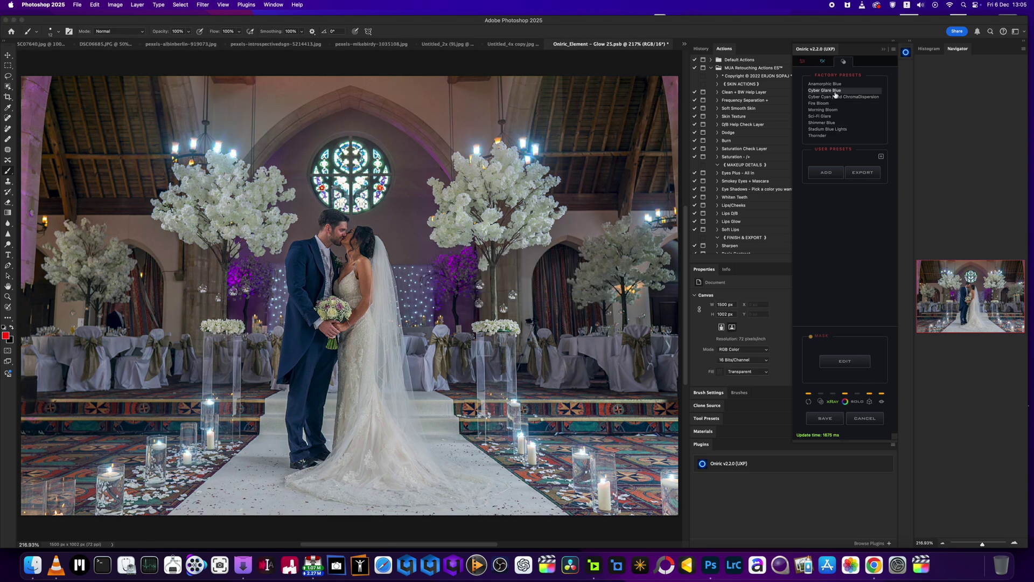
left_click(833, 85)
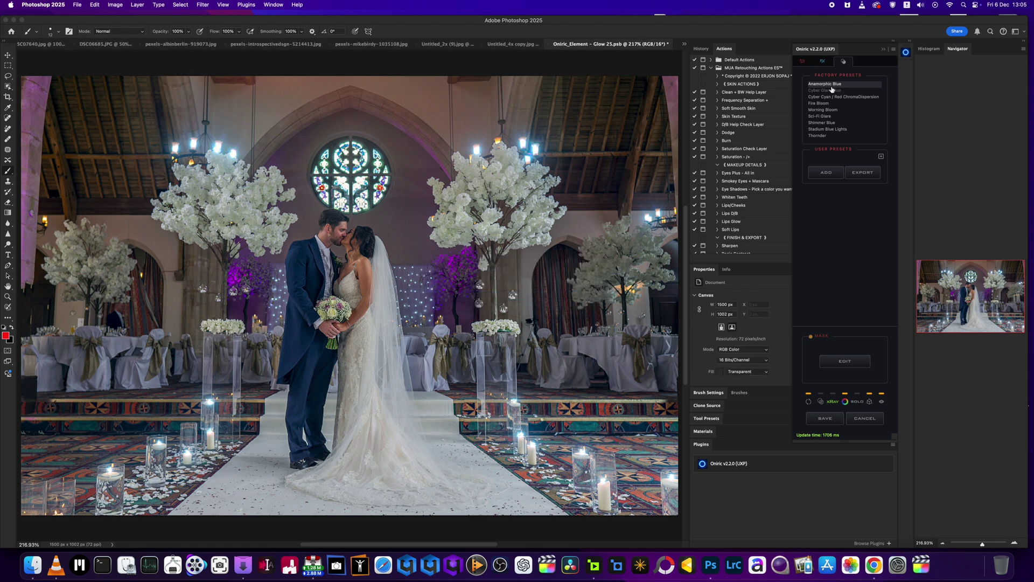
left_click(829, 116)
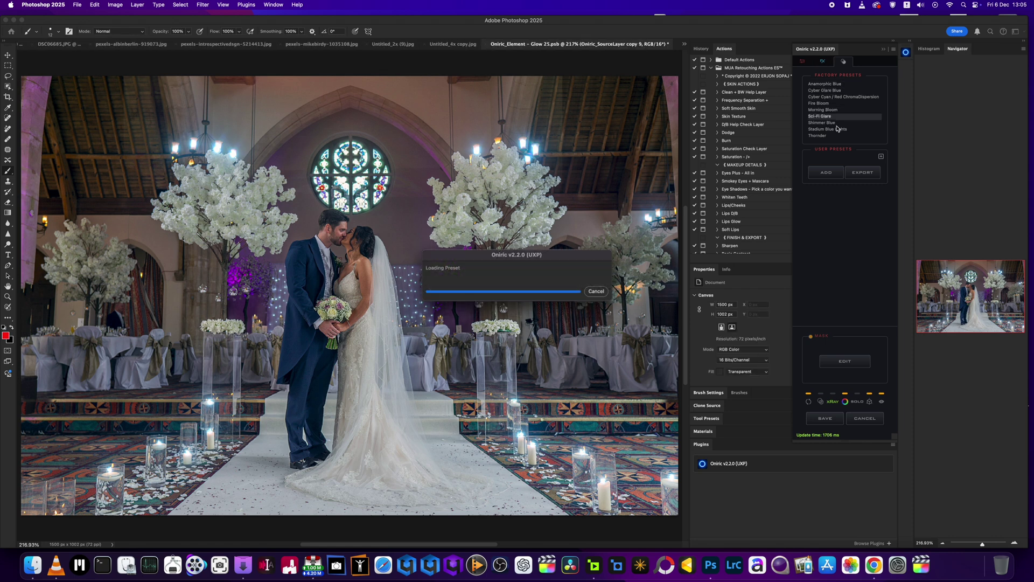
left_click(830, 128)
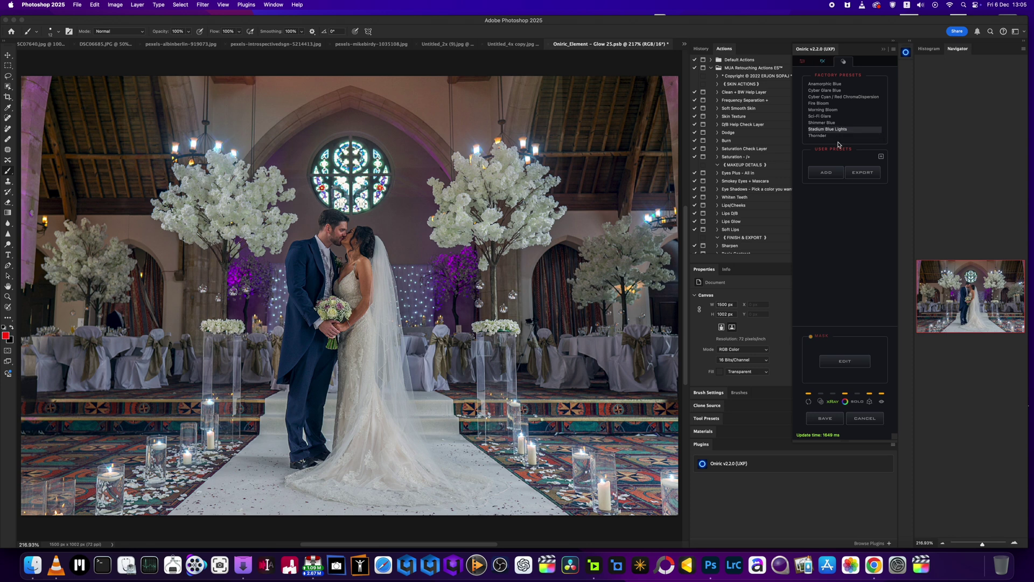